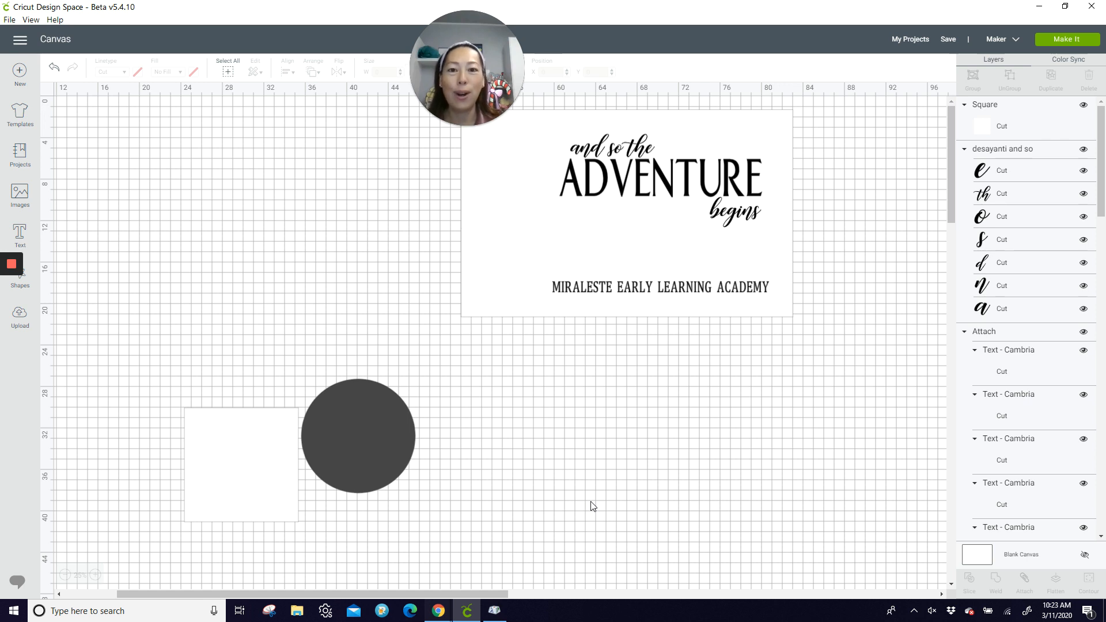
{"action": "left_click_drag", "start_coordinate": [425, 178], "coordinate": [769, 398]}
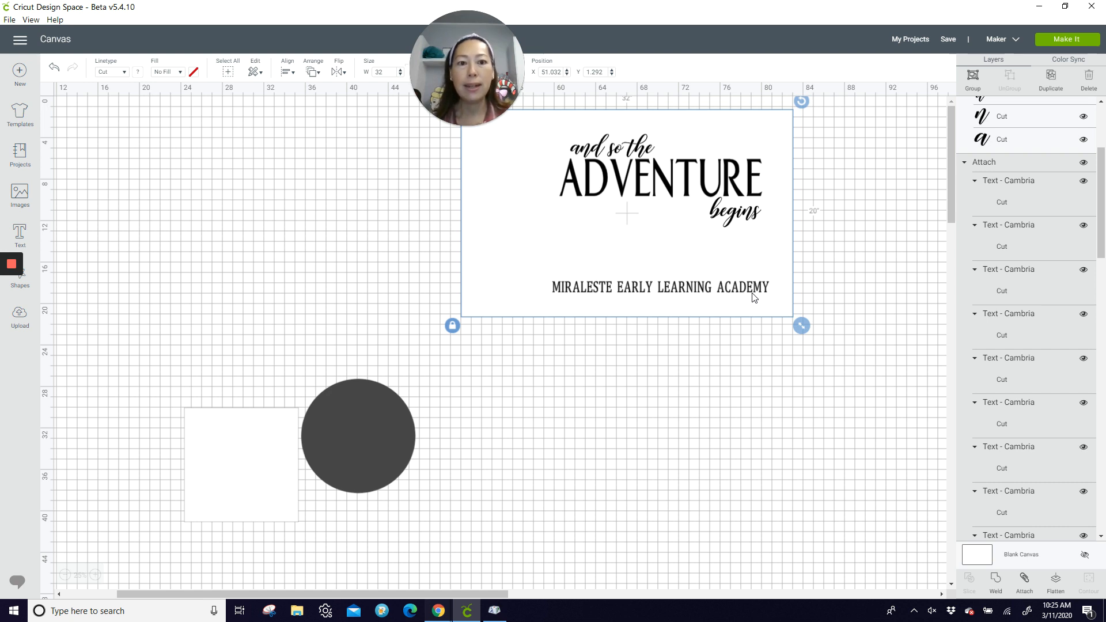
{"action": "left_click", "coordinate": [691, 349]}
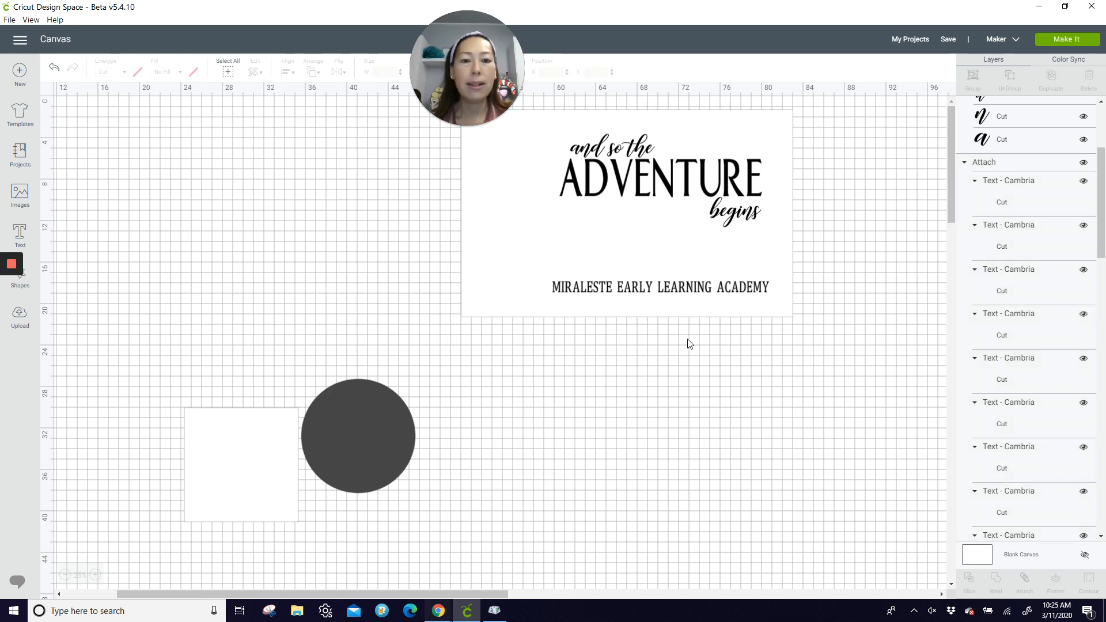
{"action": "left_click", "coordinate": [688, 292]}
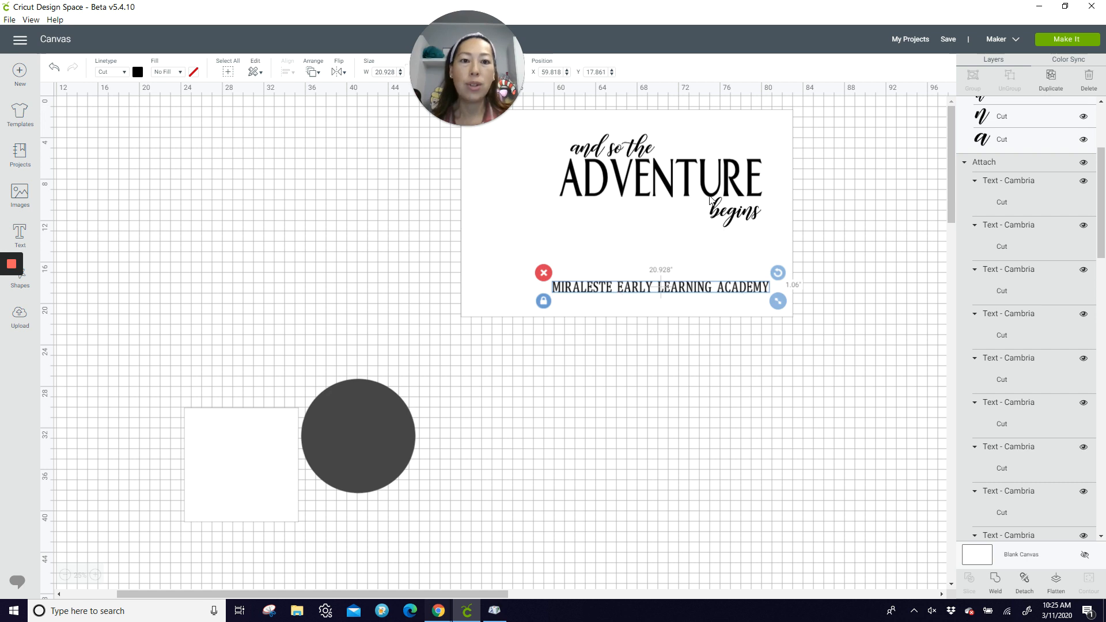
{"action": "left_click", "coordinate": [663, 177]}
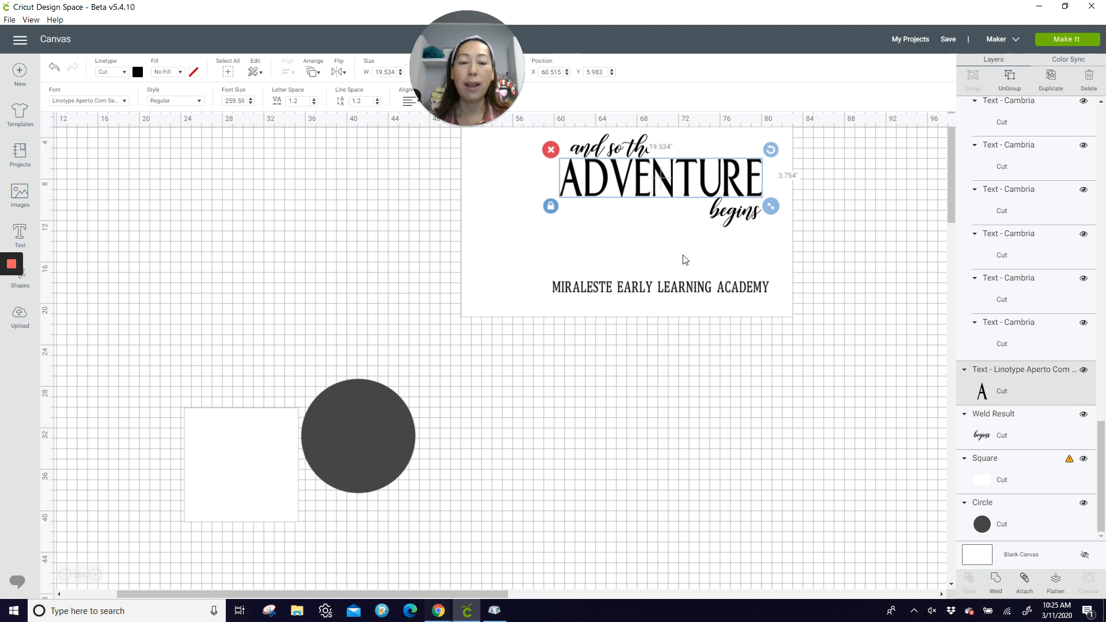
{"action": "left_click", "coordinate": [593, 367]}
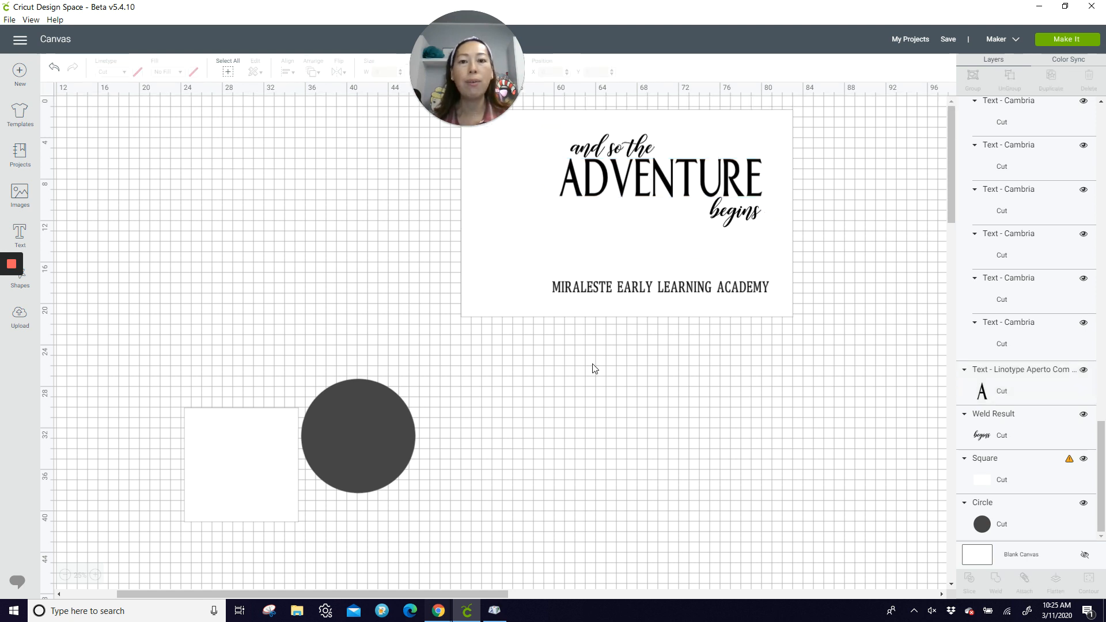
Step: Duplicate the entire sign design, including its white background panel, and place the copy to the left of the original
{"action": "left_click_drag", "start_coordinate": [789, 339], "coordinate": [459, 105]}
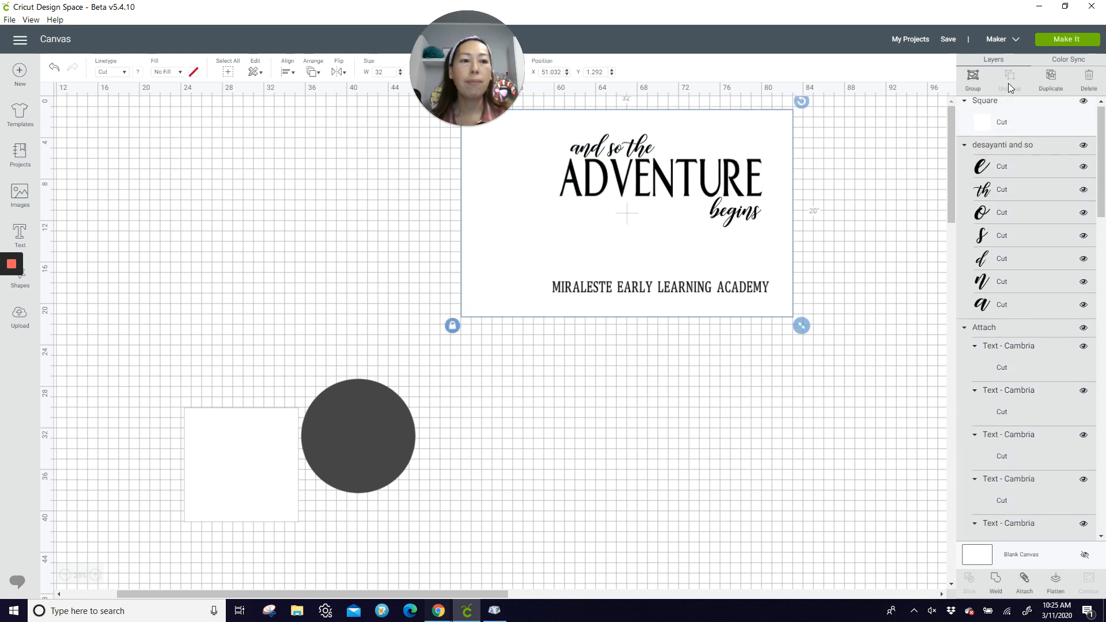
{"action": "left_click", "coordinate": [1051, 86]}
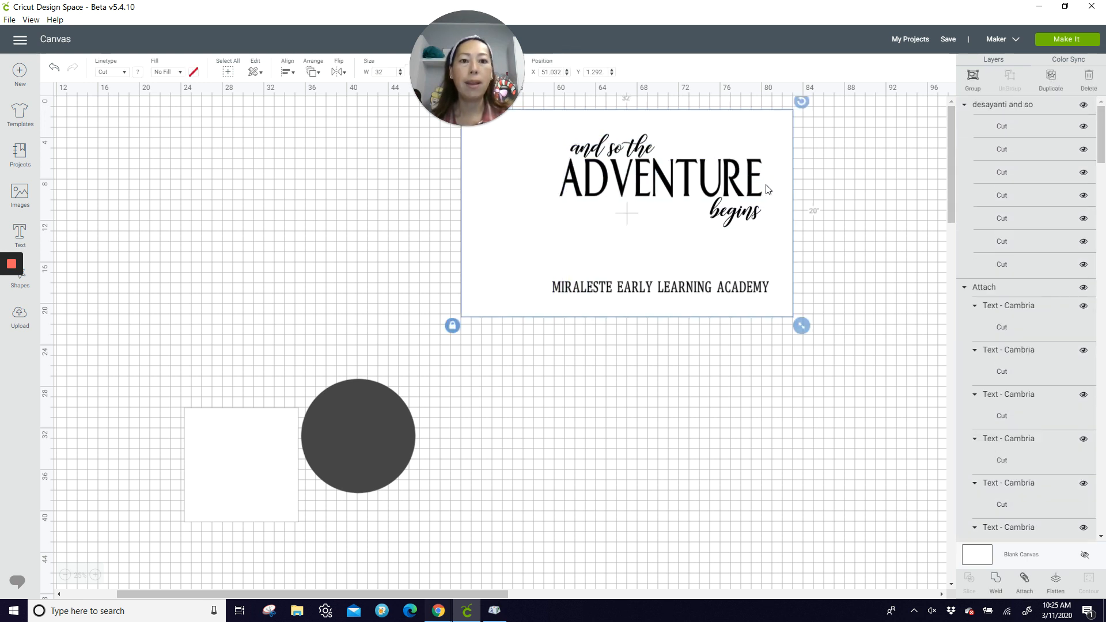
{"action": "left_click_drag", "start_coordinate": [735, 193], "coordinate": [347, 183]}
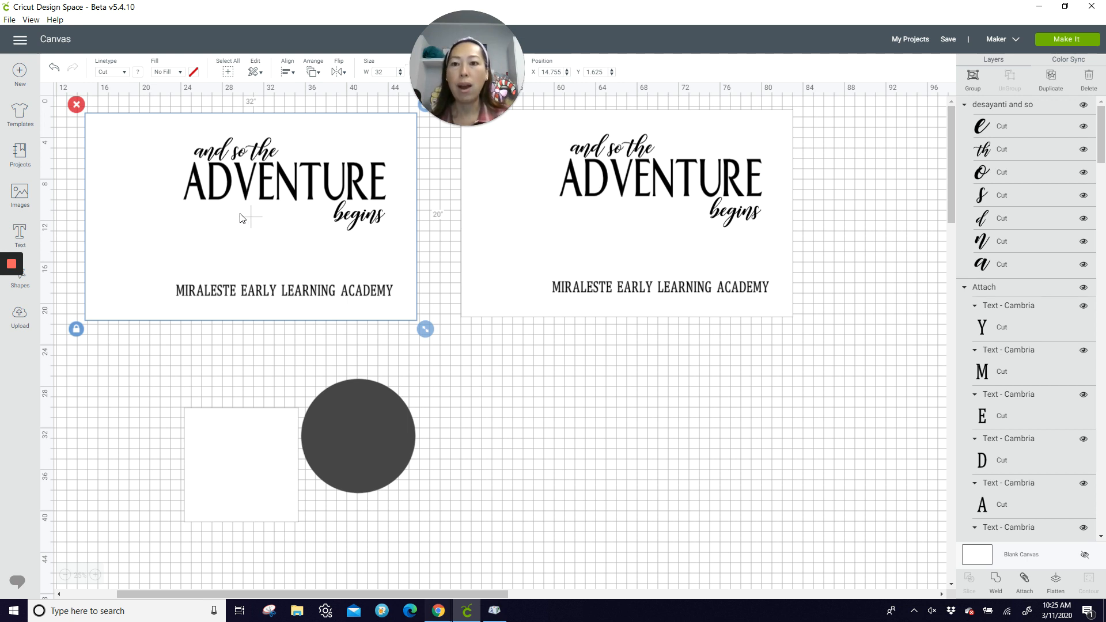
Step: Weld "and so the", "ADVENTURE", "begins" and "MIRALESTE EARLY LEARNING ACADEMY" in the copied design into one shape
{"action": "left_click", "coordinate": [175, 348]}
{"action": "left_click", "coordinate": [227, 151]}
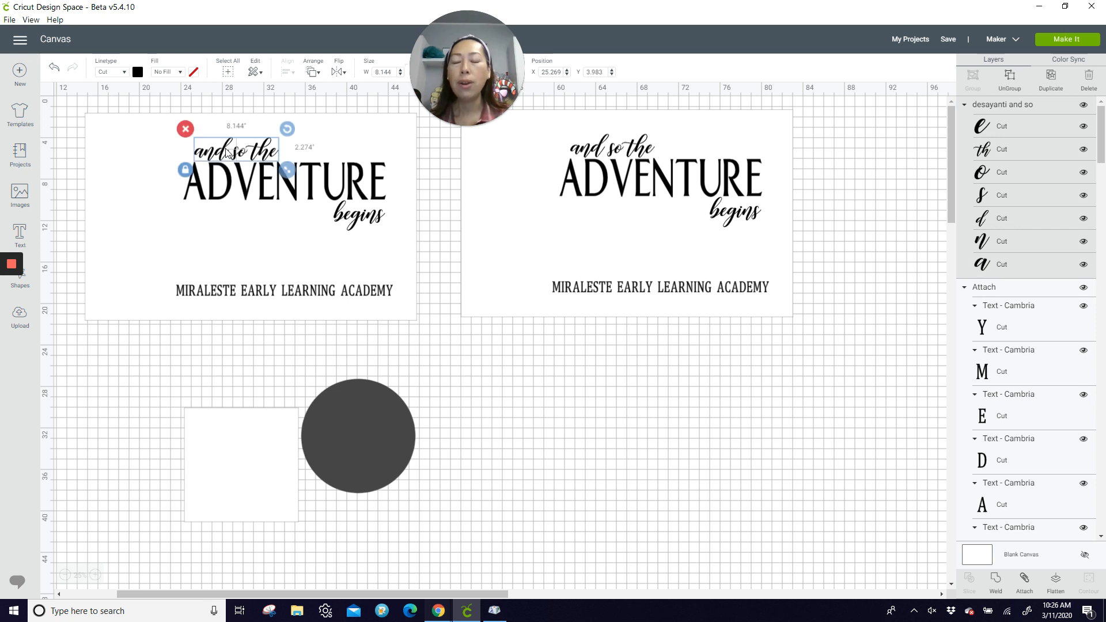
{"action": "left_click", "coordinate": [249, 188], "text": "shift"}
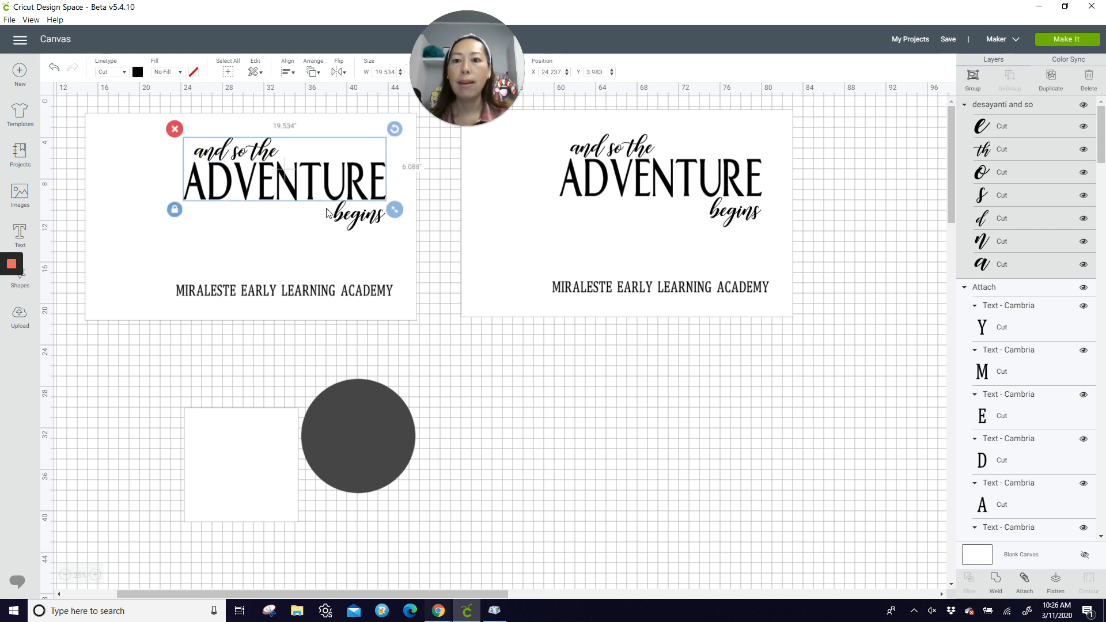
{"action": "left_click", "coordinate": [344, 217], "text": "shift"}
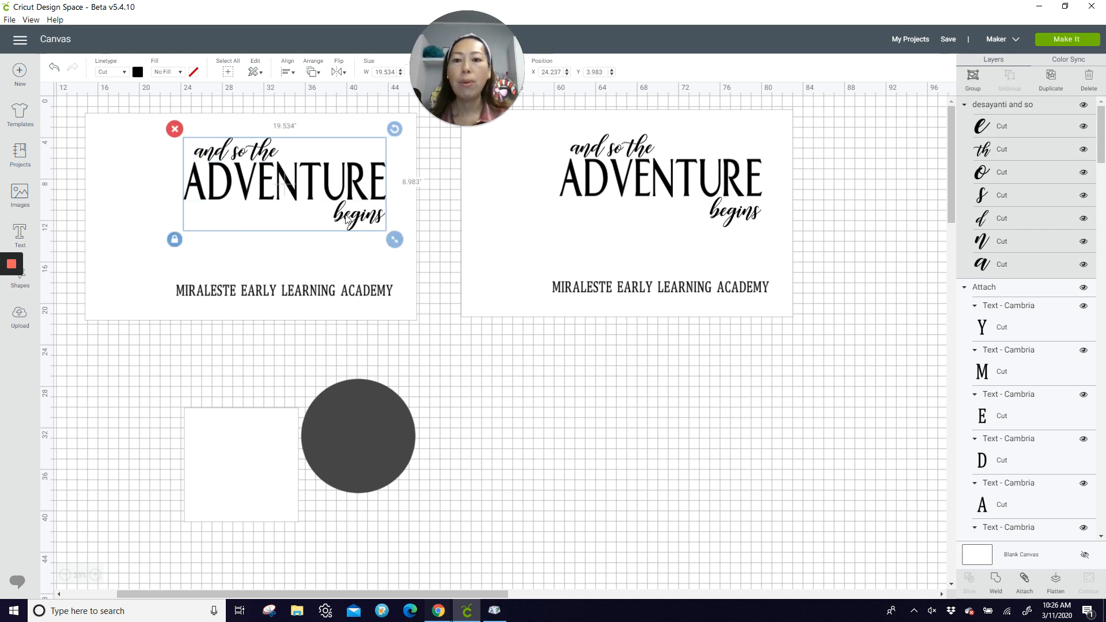
{"action": "left_click", "coordinate": [259, 294], "text": "shift"}
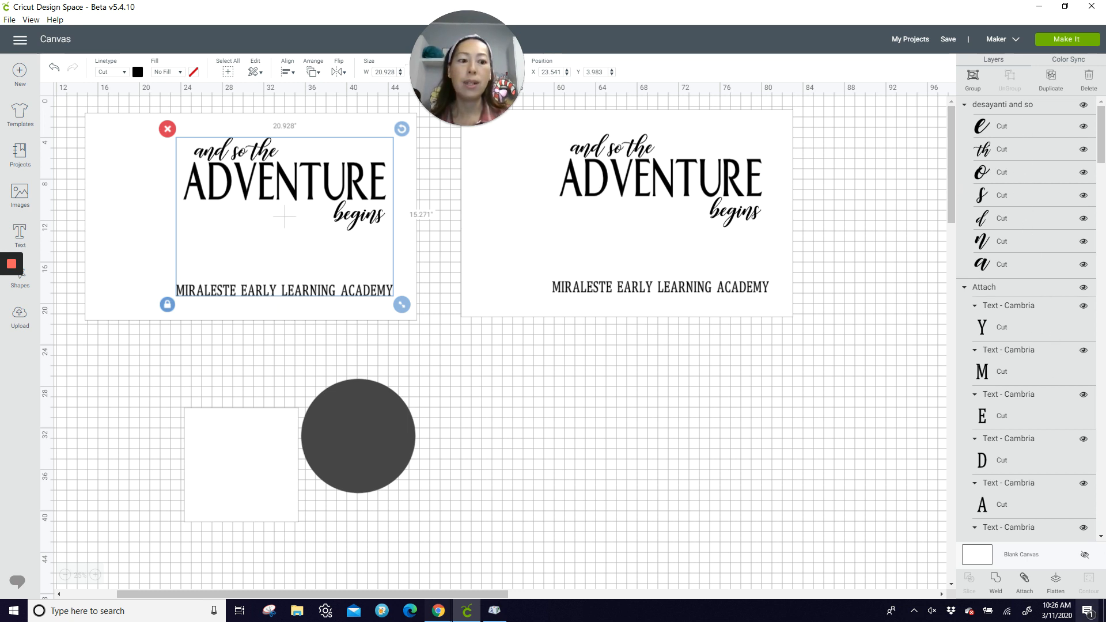
{"action": "left_click", "coordinate": [1000, 586]}
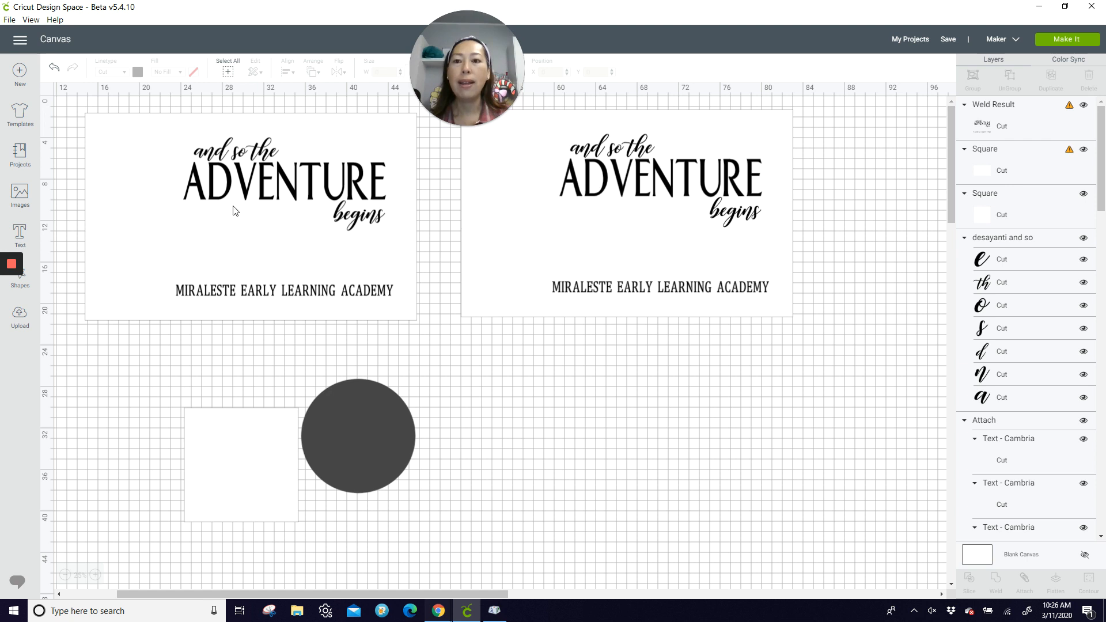
Step: Slice the welded lettering out of the copied design's white background rectangle
{"action": "left_click", "coordinate": [224, 184]}
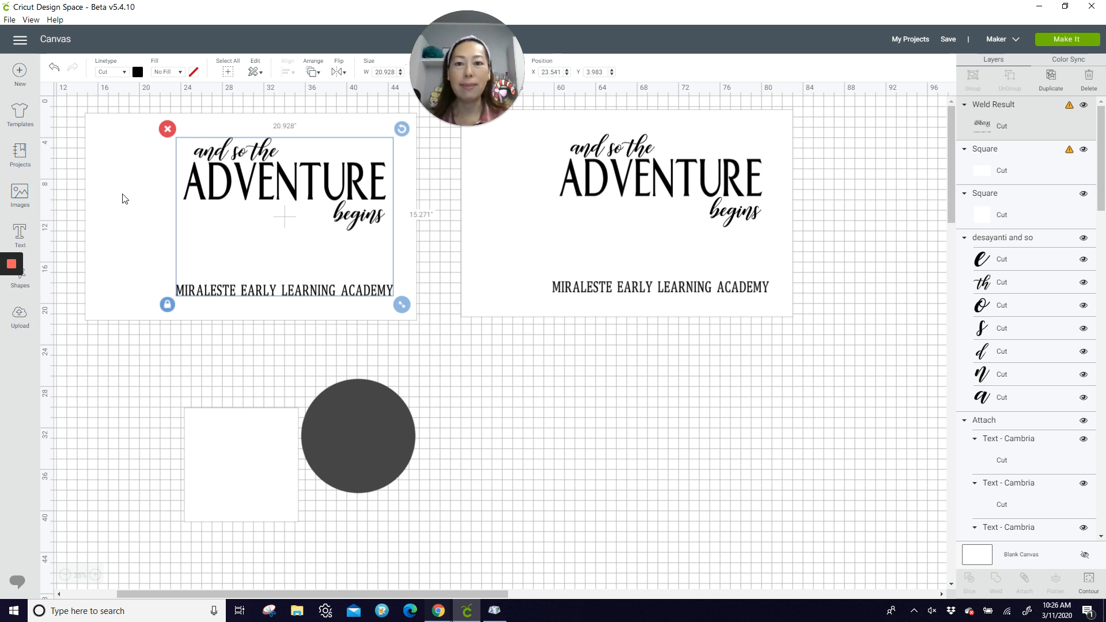
{"action": "left_click_drag", "start_coordinate": [397, 348], "coordinate": [292, 249]}
{"action": "left_click", "coordinate": [319, 280]}
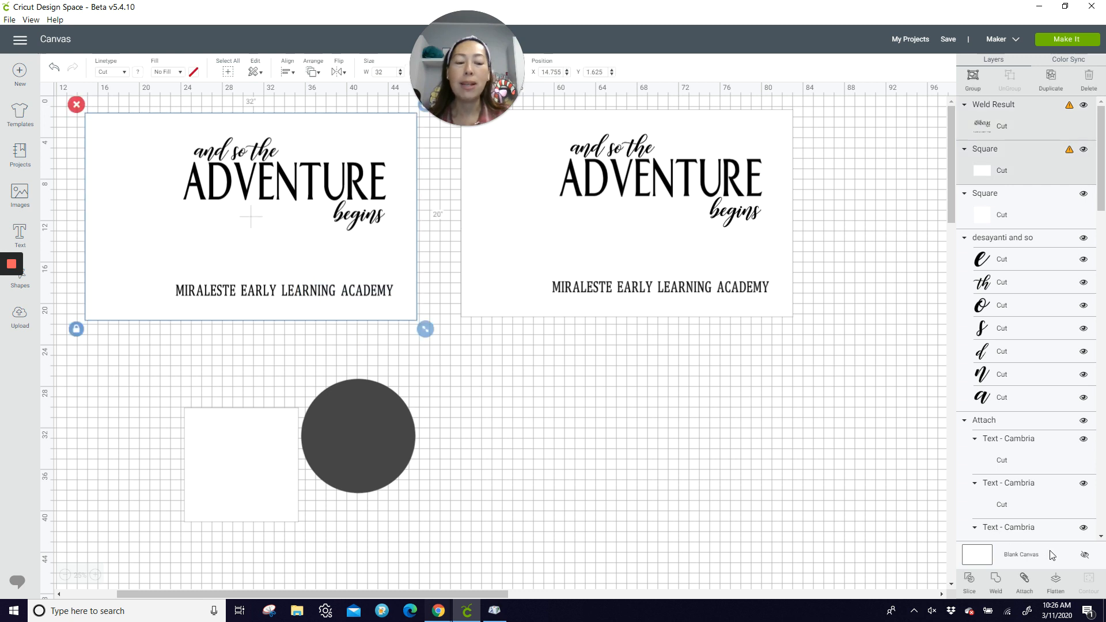
{"action": "left_click", "coordinate": [971, 579]}
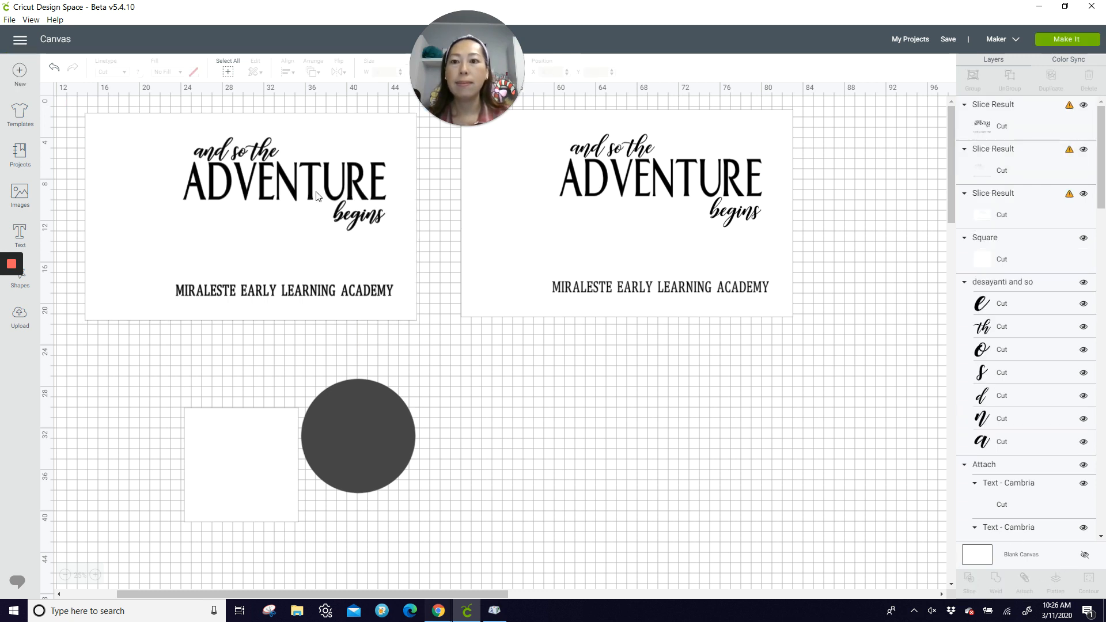
Step: Pull both loose lettering pieces out of the sliced rectangle and delete them
{"action": "left_click_drag", "start_coordinate": [282, 182], "coordinate": [690, 474]}
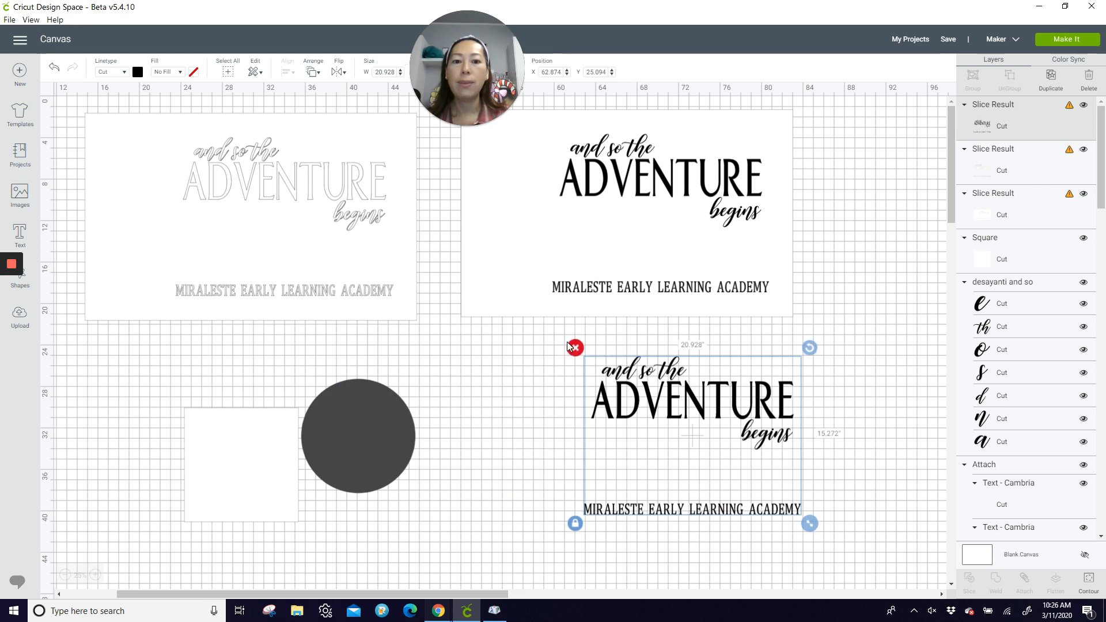
{"action": "left_click", "coordinate": [573, 349]}
{"action": "left_click_drag", "start_coordinate": [279, 178], "coordinate": [739, 396]}
{"action": "left_click", "coordinate": [682, 380]}
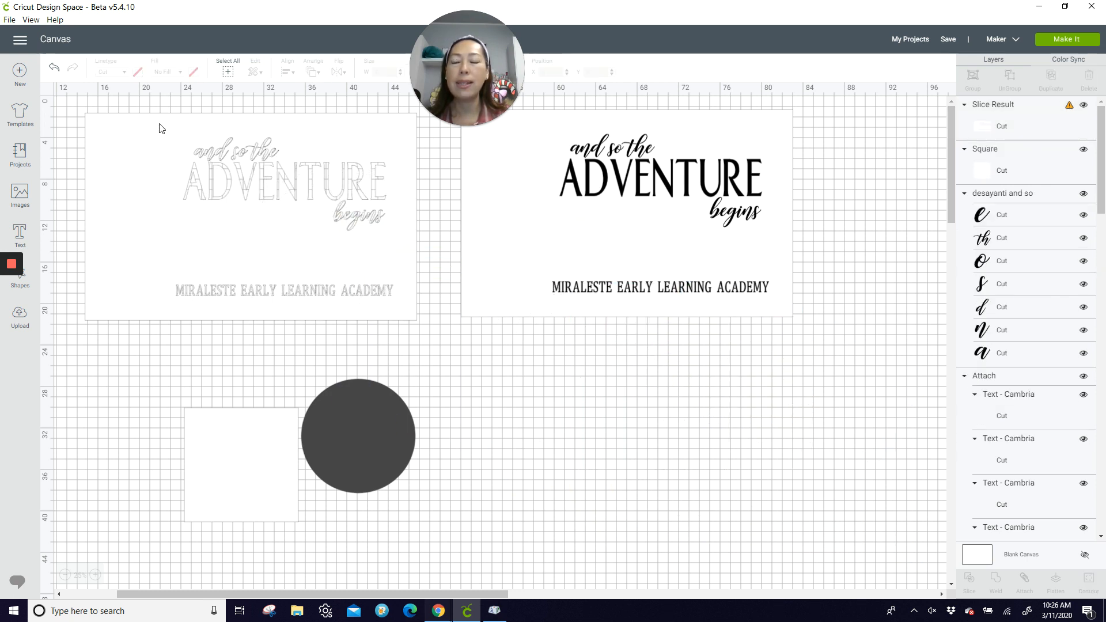
Step: Change the material color of the rectangle with the cut-out lettering to blue
{"action": "left_click", "coordinate": [136, 135]}
{"action": "left_click", "coordinate": [137, 71]}
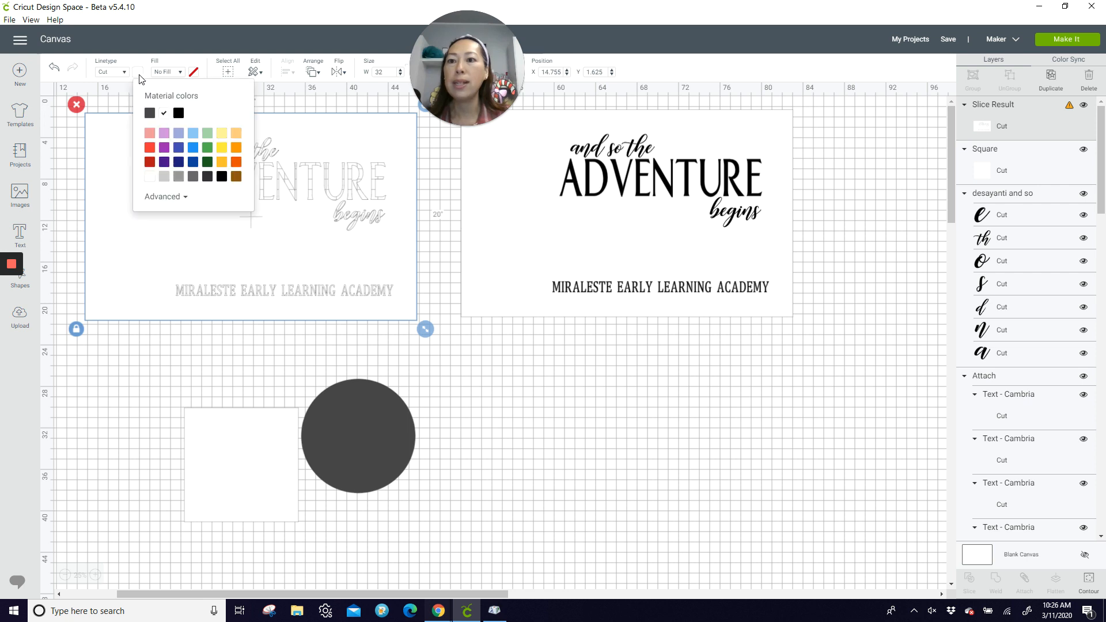
{"action": "left_click", "coordinate": [194, 149]}
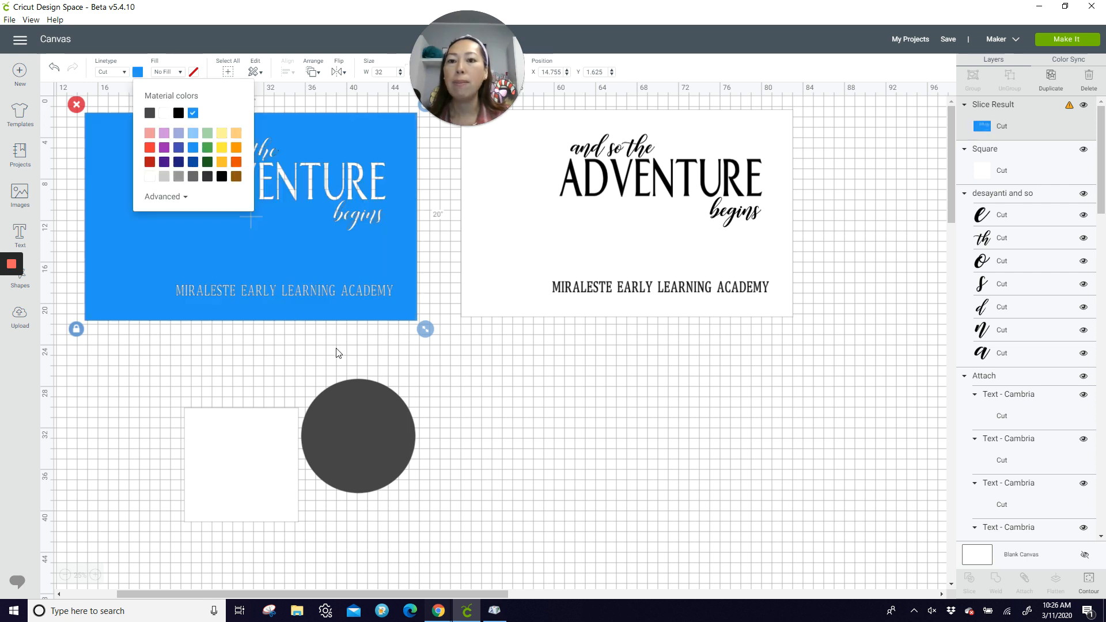
{"action": "left_click", "coordinate": [523, 403]}
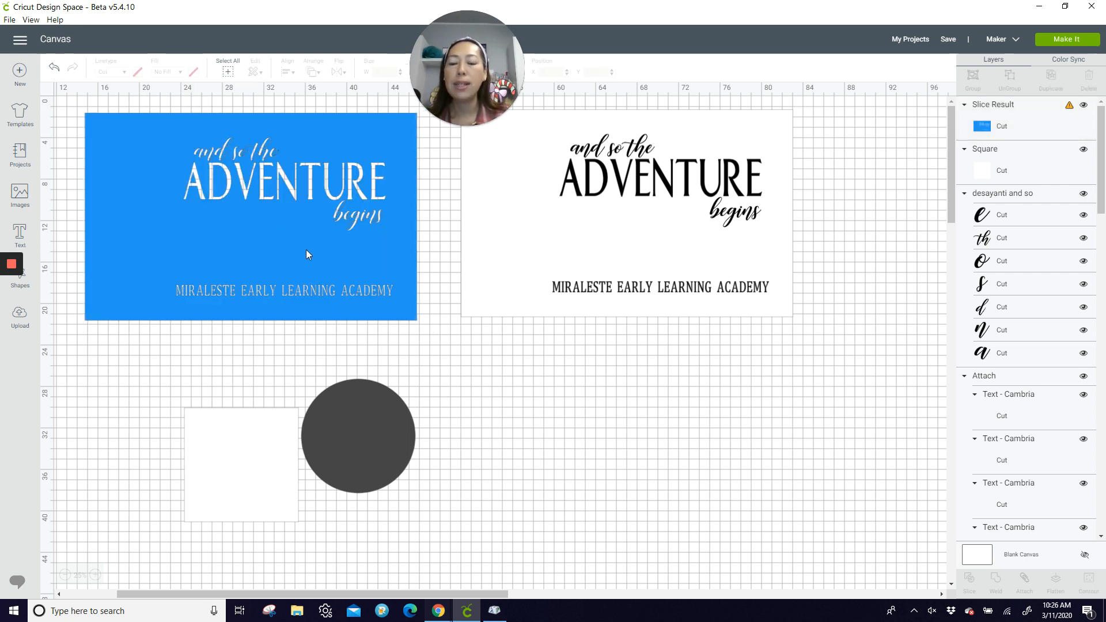
Step: Move the white square up just below the blue panel, to about X 24.2, Y 23.6
{"action": "left_click", "coordinate": [252, 491]}
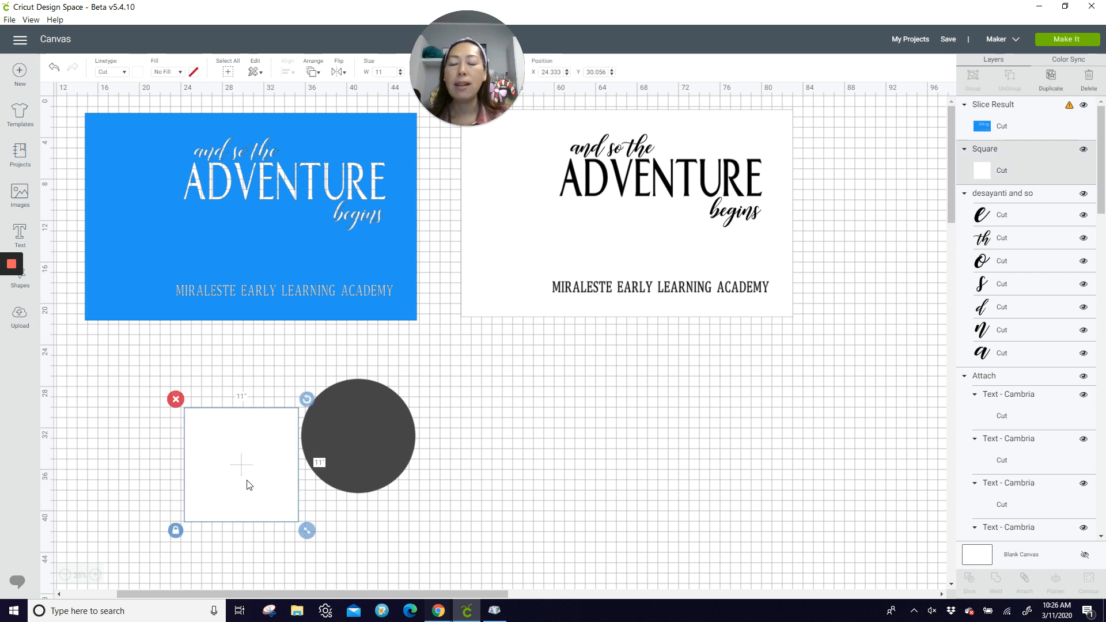
{"action": "left_click_drag", "start_coordinate": [247, 485], "coordinate": [246, 417]}
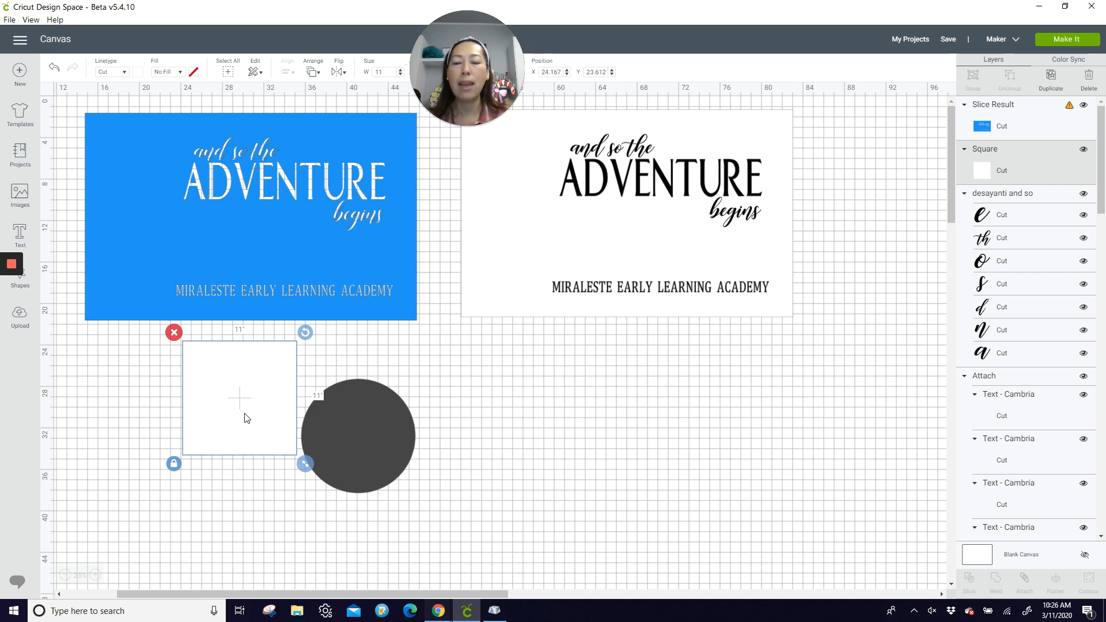
Step: Set the blue panel's position to X 15 and Y 2
{"action": "left_click", "coordinate": [154, 143]}
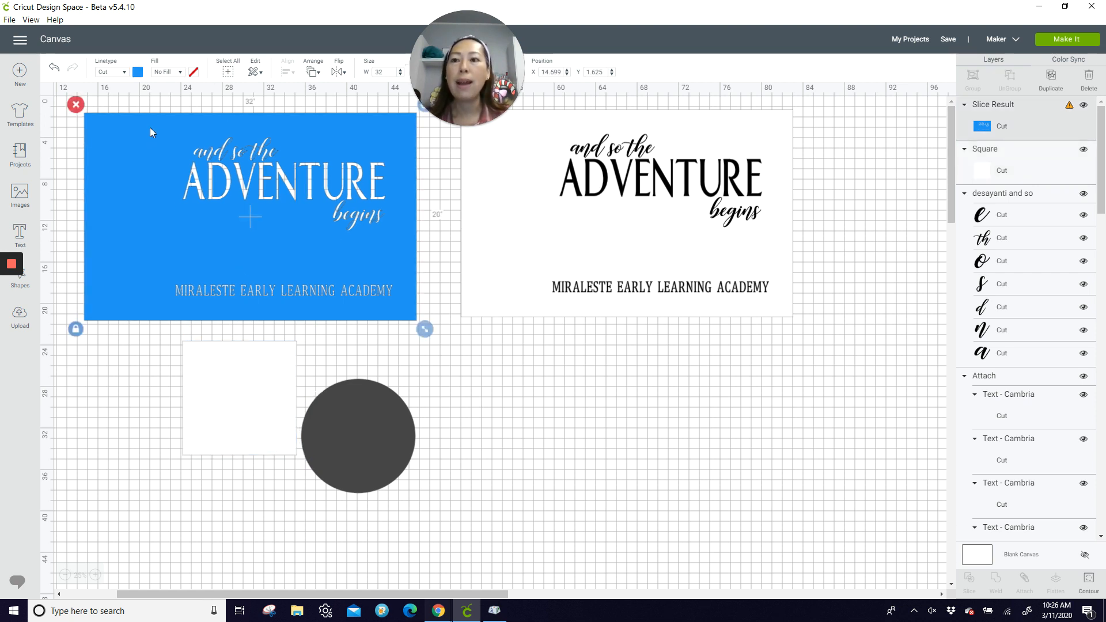
{"action": "left_click_drag", "start_coordinate": [150, 127], "coordinate": [151, 132]}
{"action": "left_click_drag", "start_coordinate": [455, 58], "coordinate": [682, 56]}
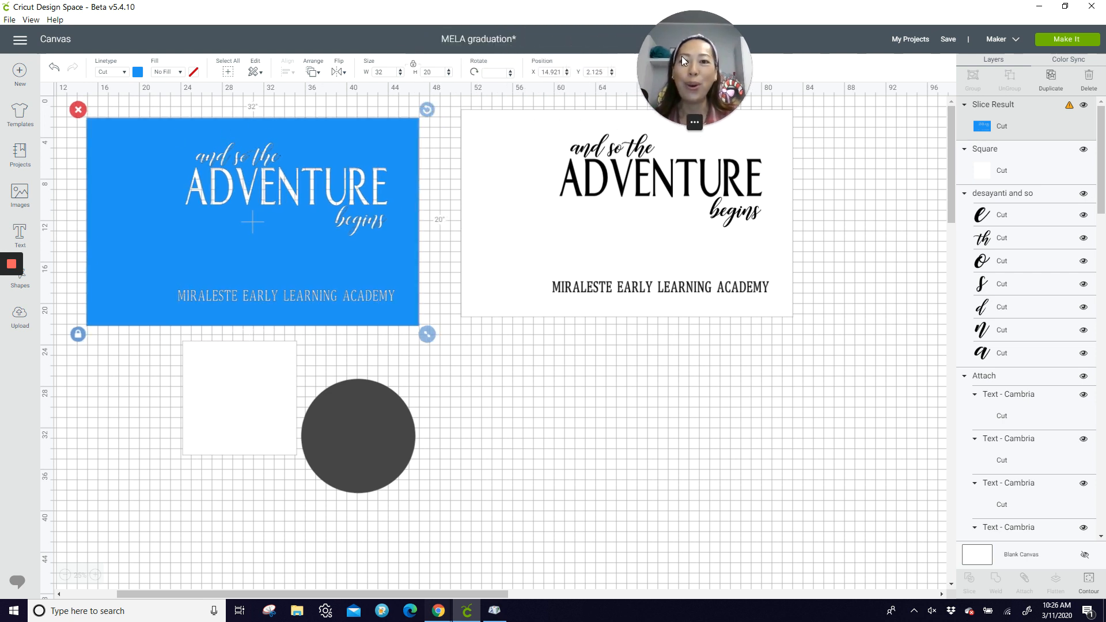
{"action": "left_click", "coordinate": [552, 72]}
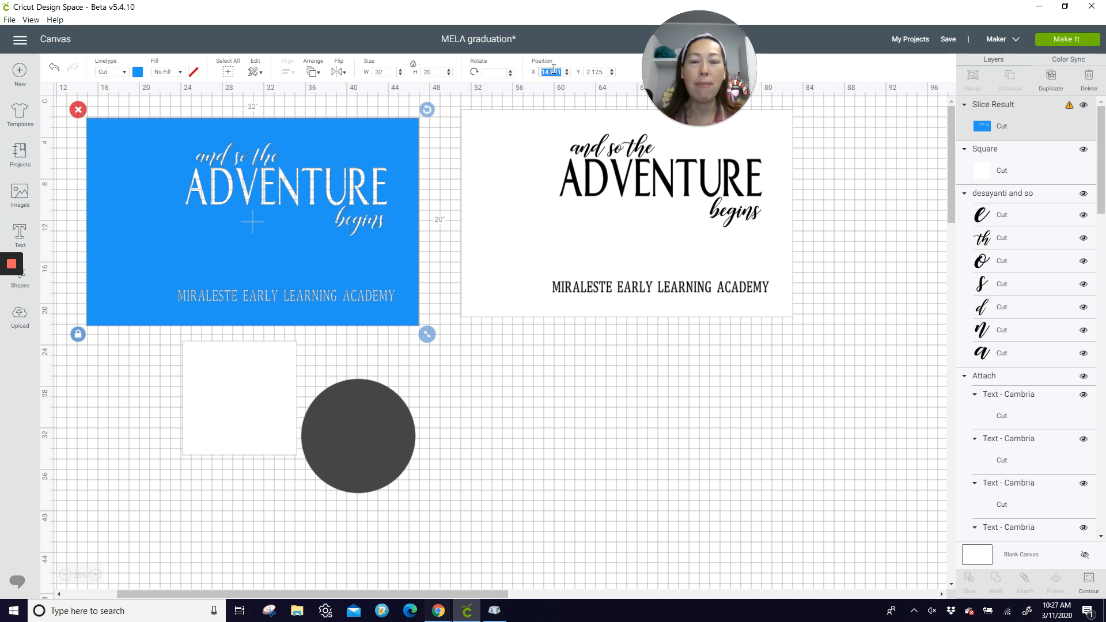
{"action": "type", "text": "15"}
{"action": "left_click", "coordinate": [599, 74]}
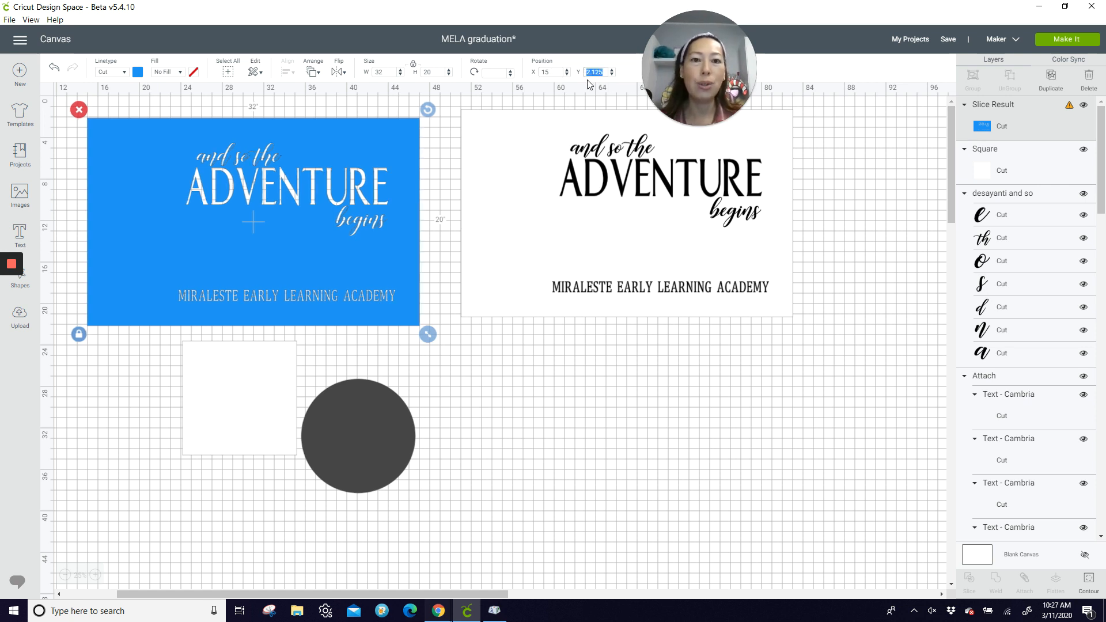
{"action": "type", "text": "2"}
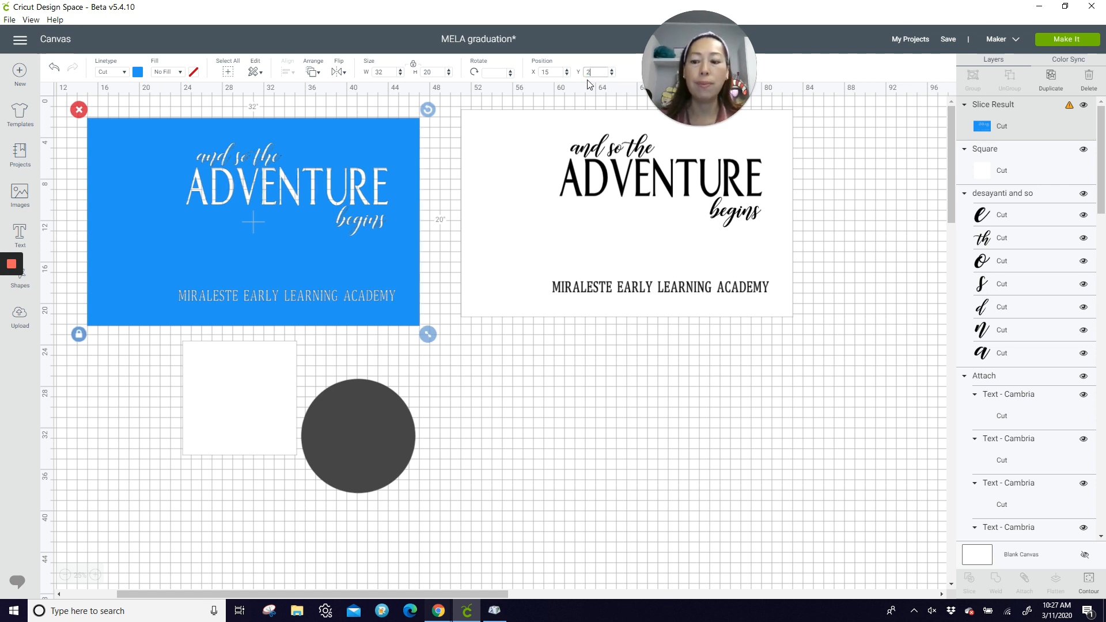
{"action": "key", "text": "Return"}
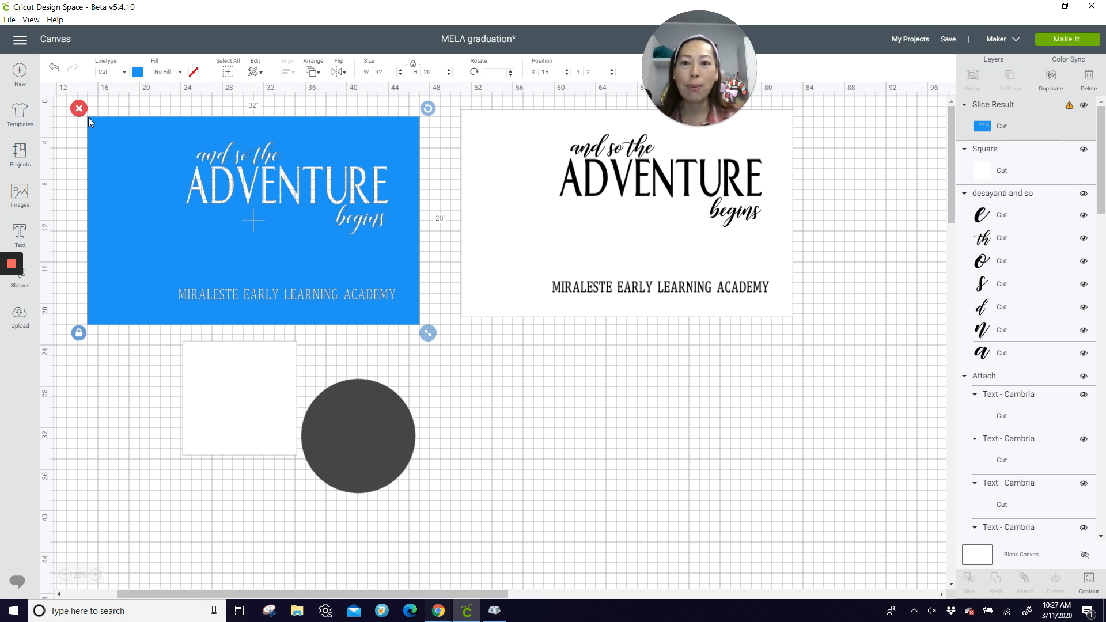
Step: Move the white 11-inch square clear of the blue panel to about X 49, Y 20.7, and arrange it in front of the panel
{"action": "left_click", "coordinate": [208, 375]}
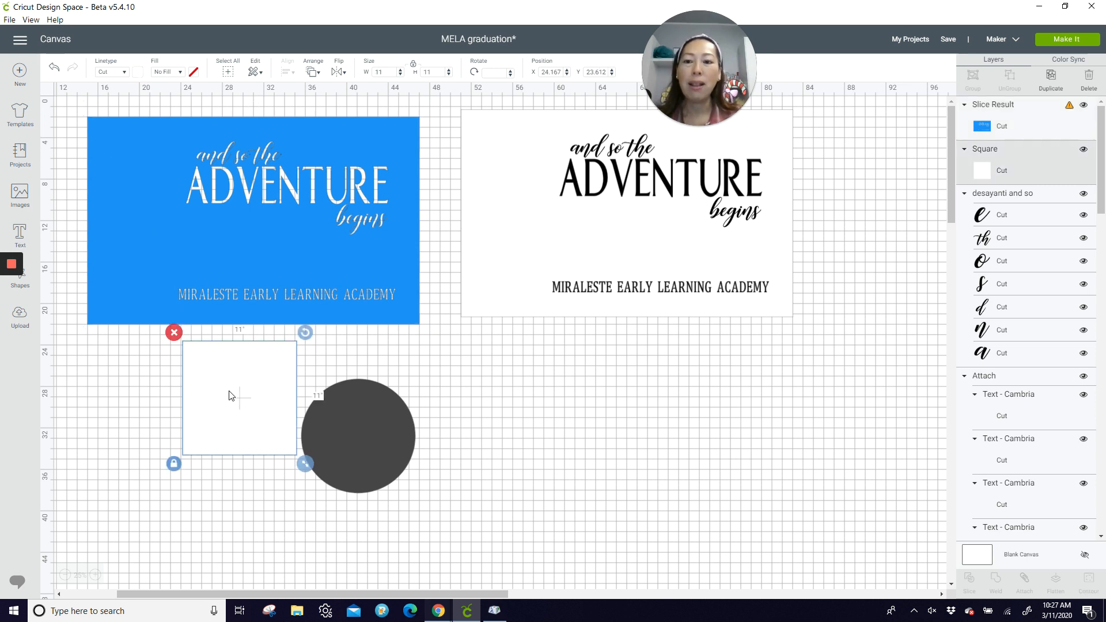
{"action": "left_click_drag", "start_coordinate": [232, 393], "coordinate": [517, 315]}
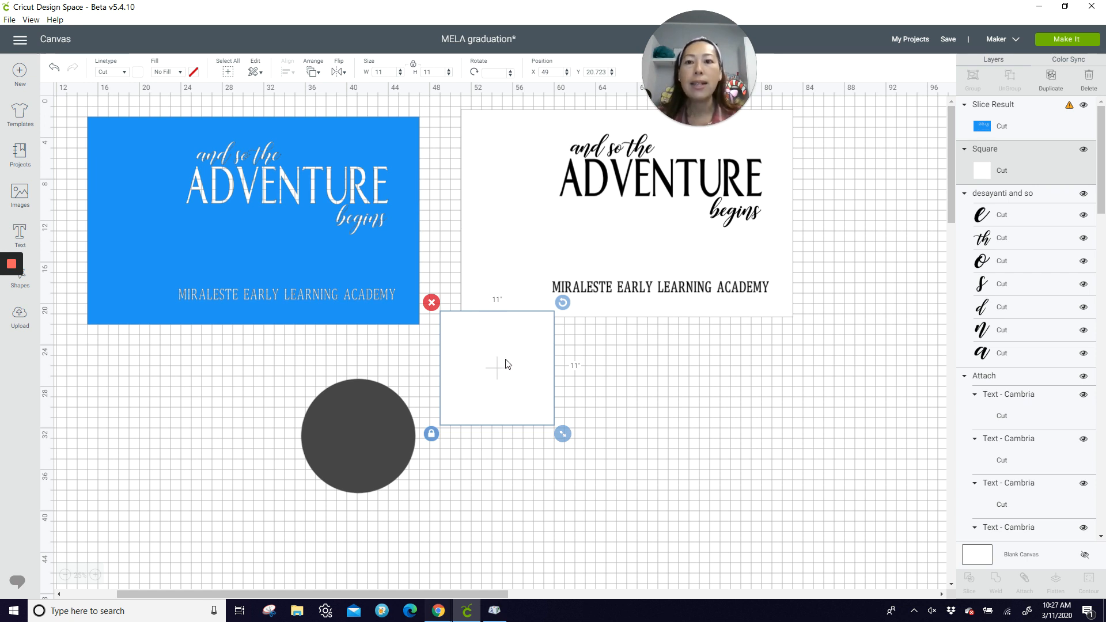
{"action": "left_click", "coordinate": [312, 71]}
{"action": "left_click", "coordinate": [334, 142]}
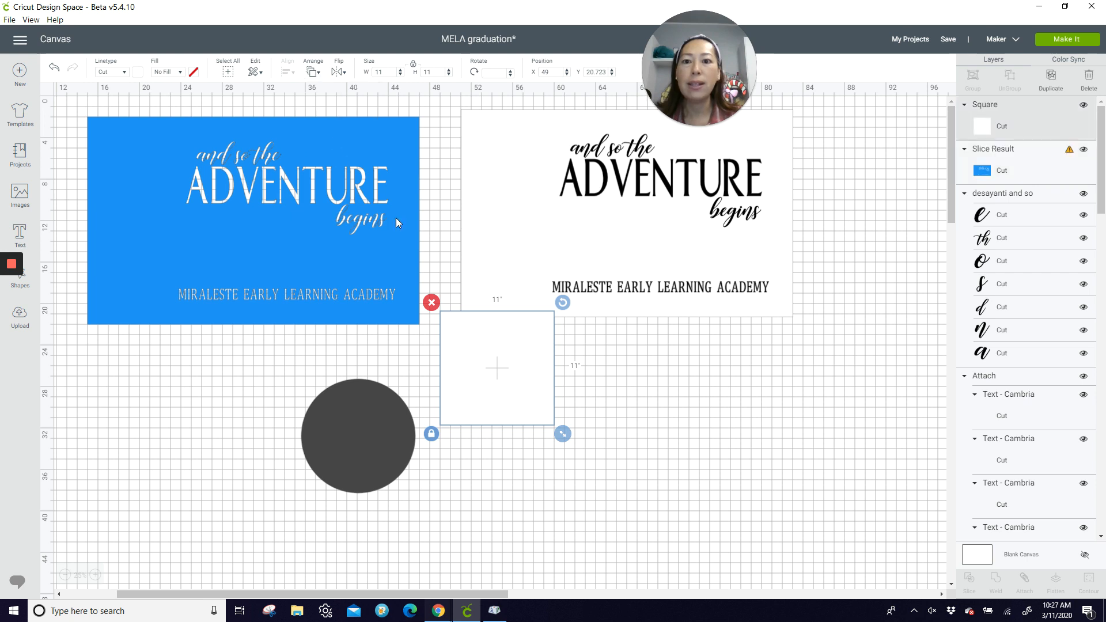
Step: Place the white square over the blue panel's upper-right corner and set its position to X 36, Y 2
{"action": "left_click_drag", "start_coordinate": [497, 366], "coordinate": [361, 172]}
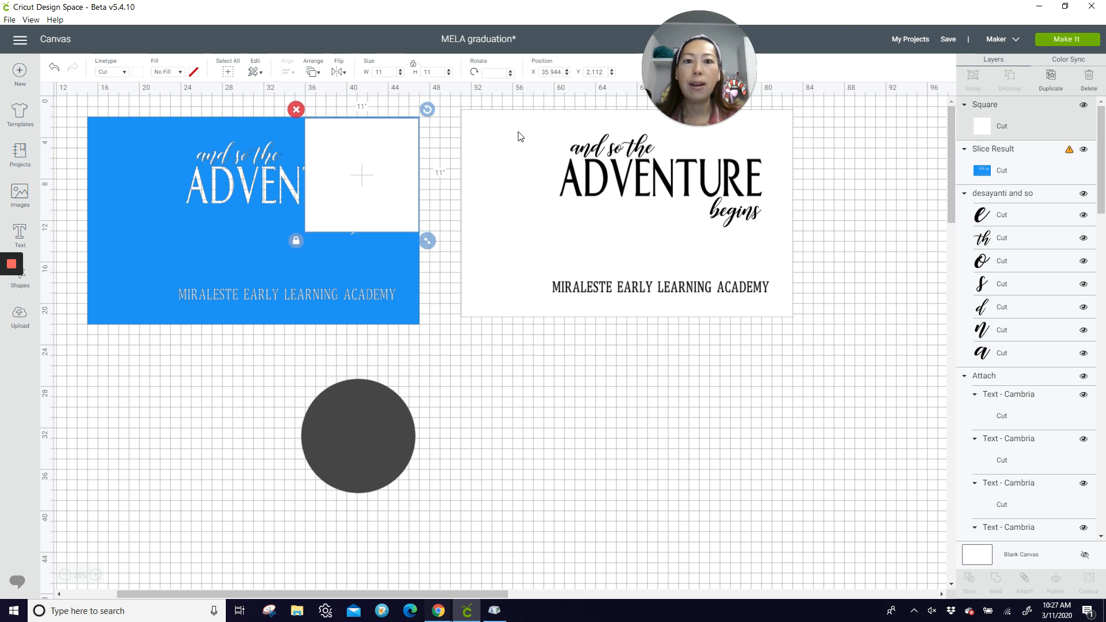
{"action": "left_click", "coordinate": [557, 74]}
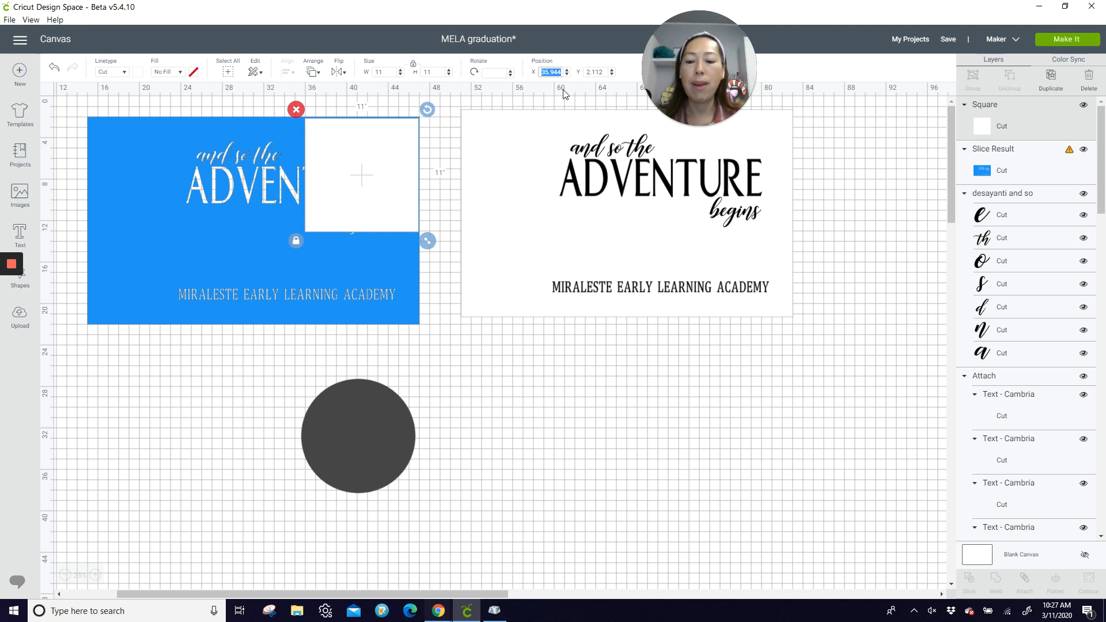
{"action": "type", "text": "36"}
{"action": "key", "text": "Tab"}
{"action": "type", "text": "2"}
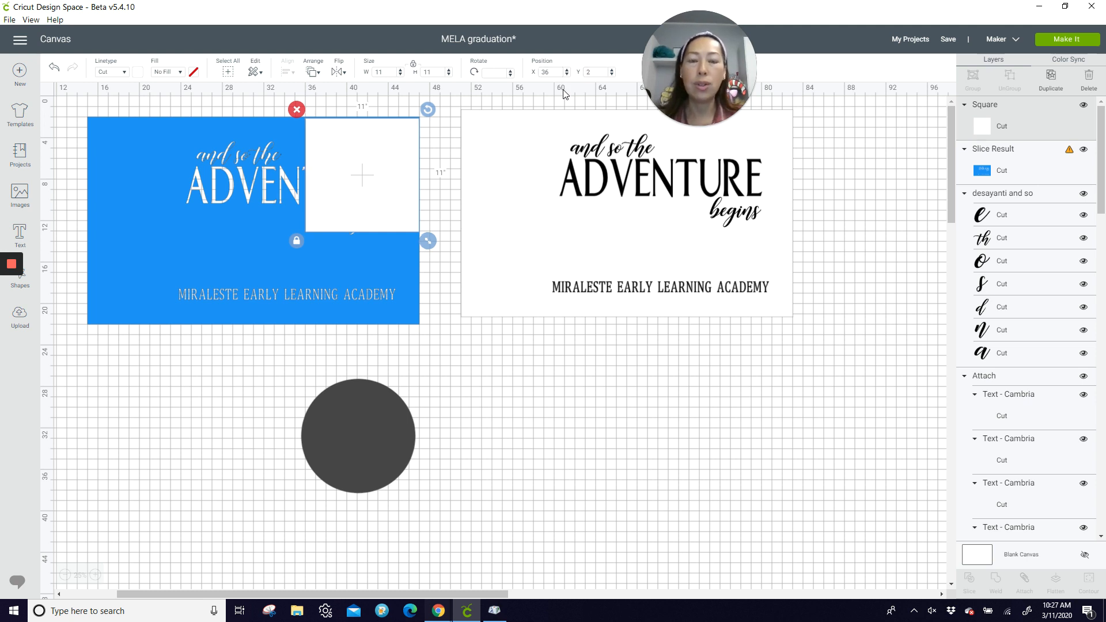
Step: Duplicate the 11-inch white square and place the copy immediately left of it over the blue panel, at X 25, Y 2
{"action": "key", "text": "Return"}
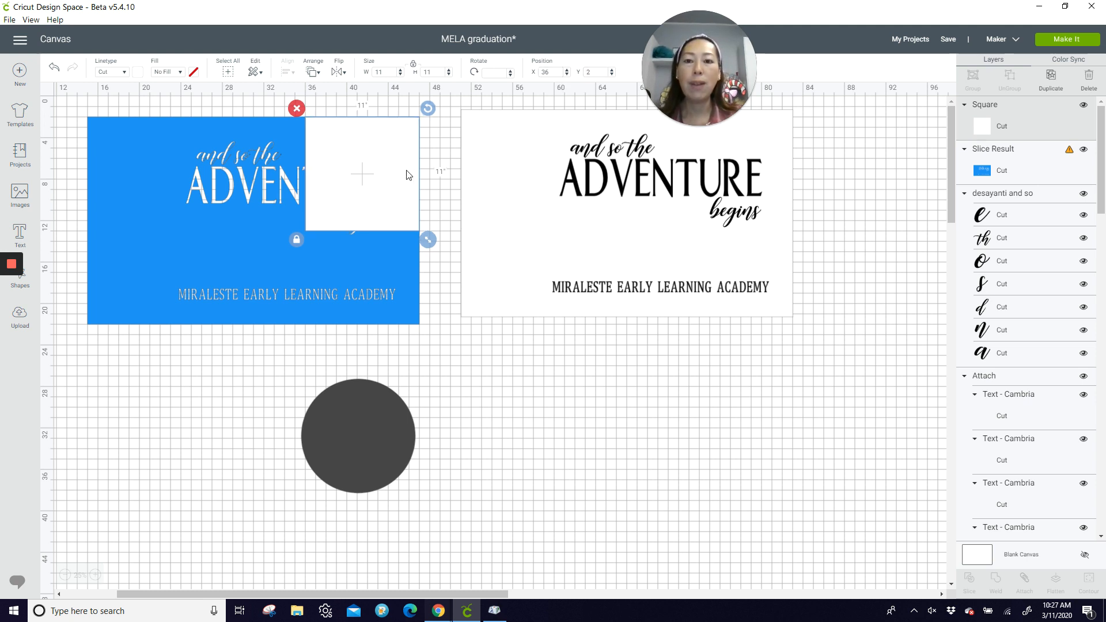
{"action": "left_click", "coordinate": [1051, 81]}
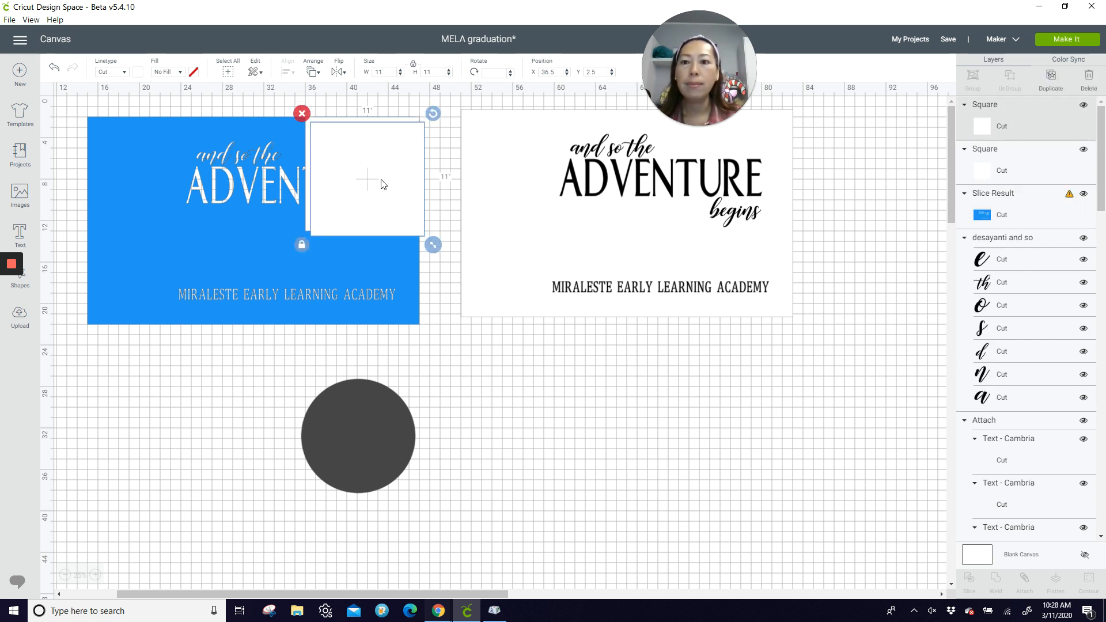
{"action": "left_click_drag", "start_coordinate": [371, 183], "coordinate": [259, 178]}
{"action": "double_click", "coordinate": [551, 71]}
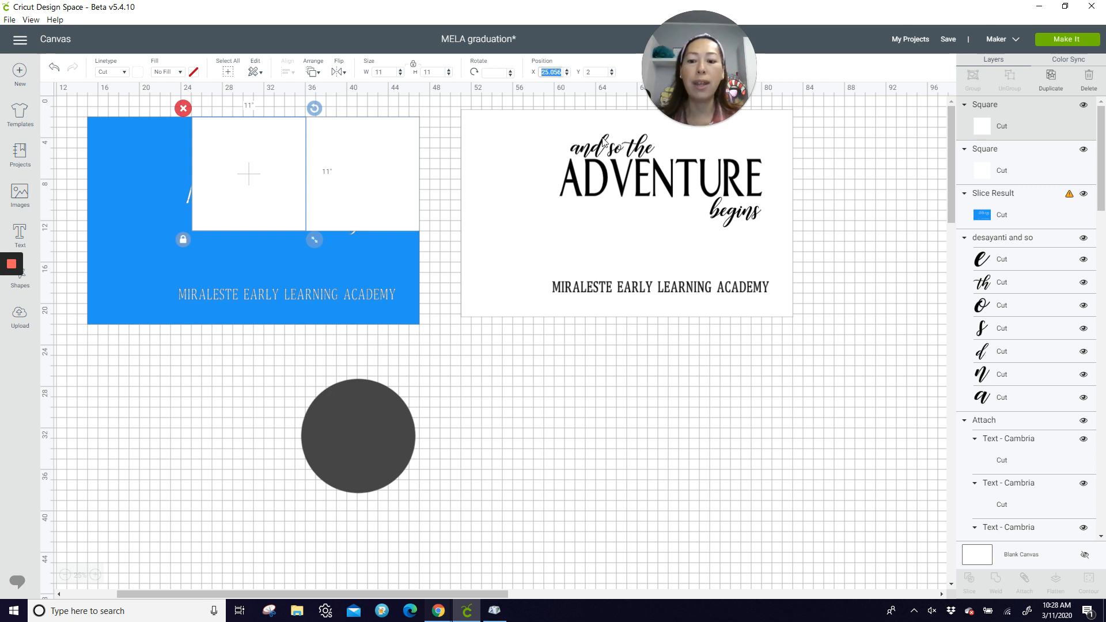
{"action": "type", "text": "25"}
{"action": "key", "text": "Tab"}
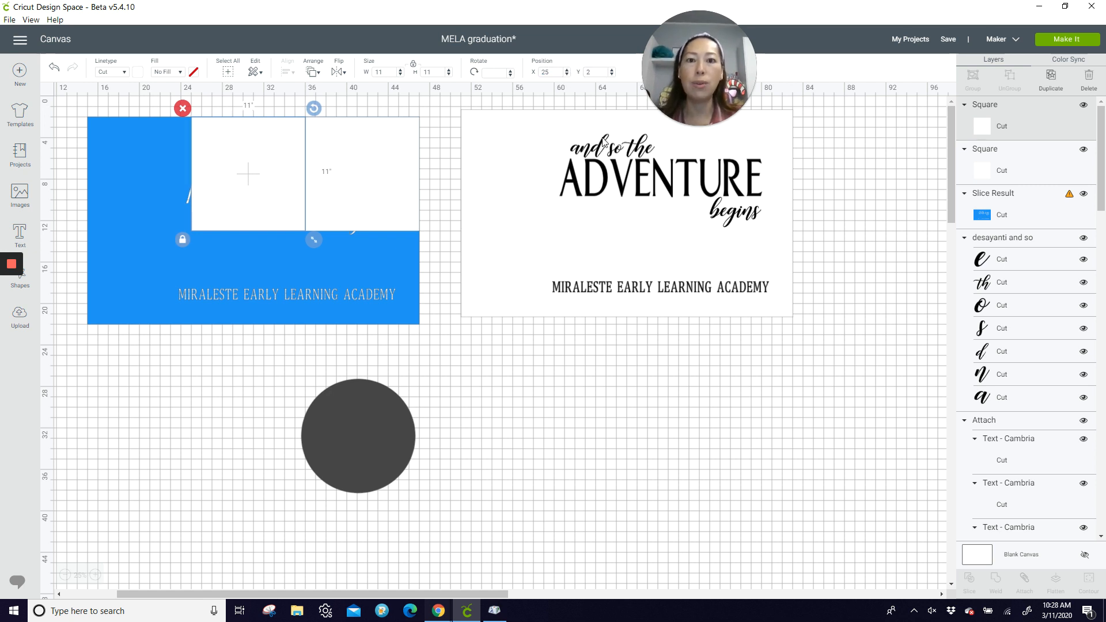
Step: Duplicate the square again and place the copy over the blue panel's lower-right corner, at X 36, Y 11
{"action": "left_click", "coordinate": [1050, 76]}
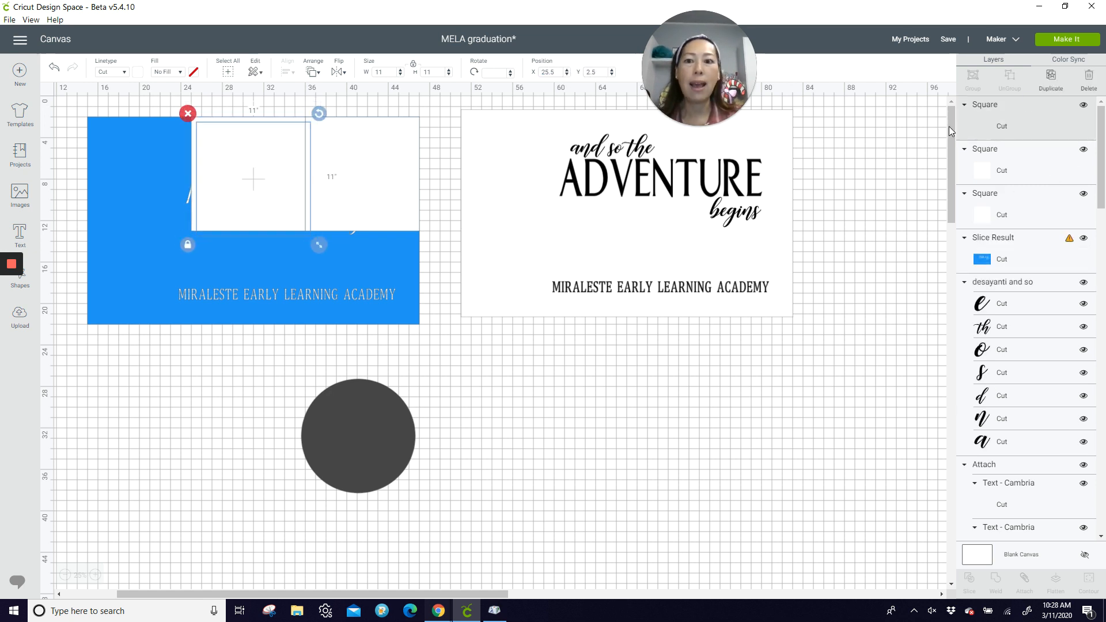
{"action": "left_click_drag", "start_coordinate": [279, 194], "coordinate": [389, 287]}
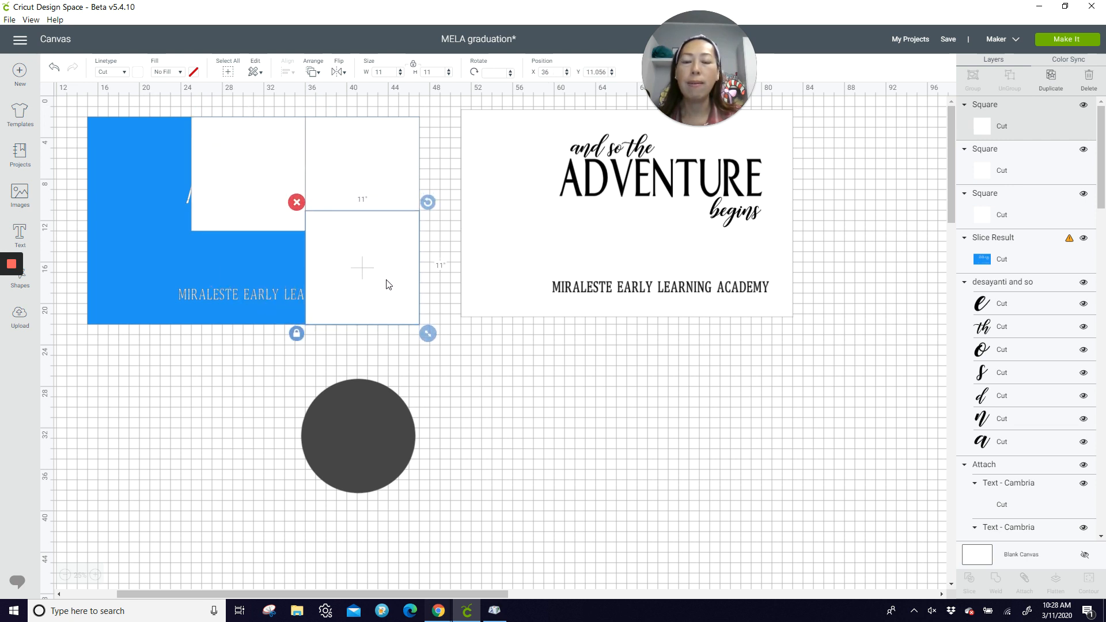
{"action": "double_click", "coordinate": [594, 72]}
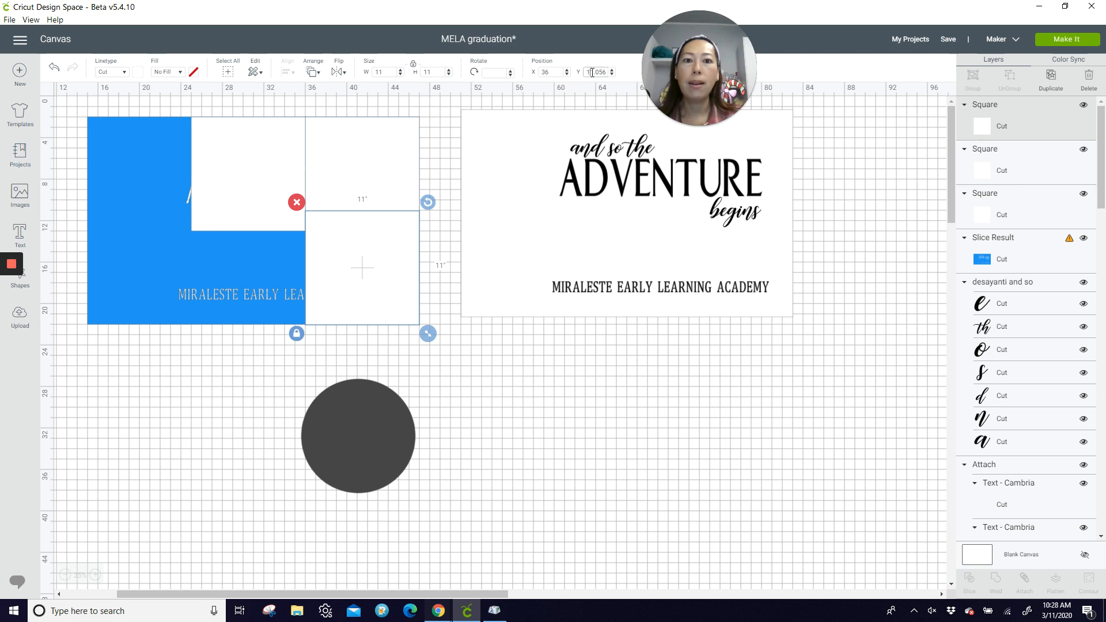
{"action": "type", "text": "1"}
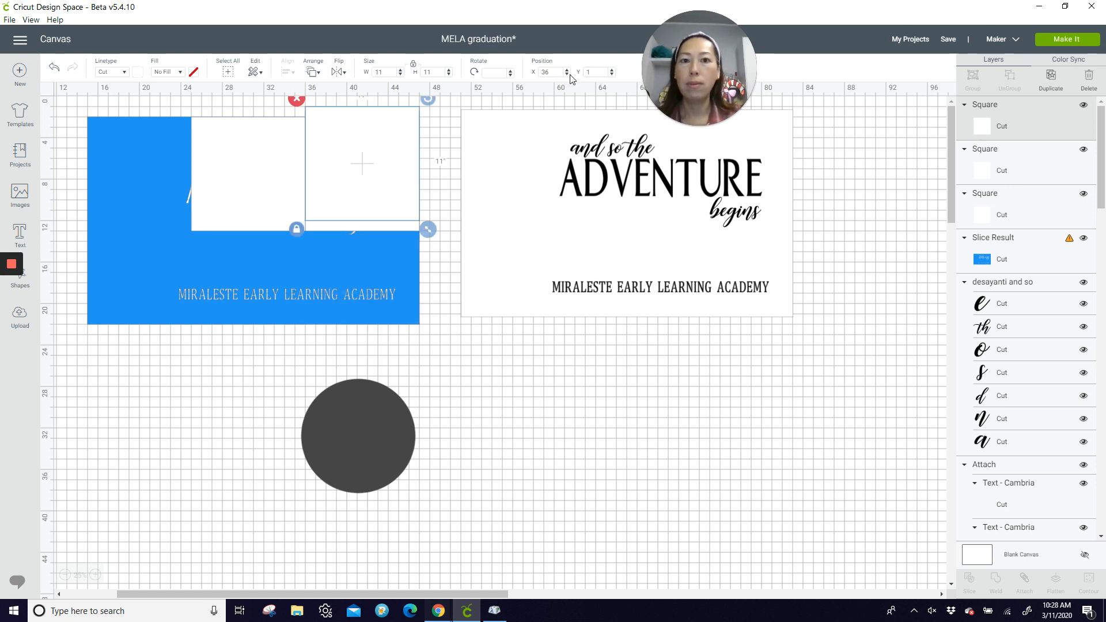
{"action": "left_click_drag", "start_coordinate": [405, 148], "coordinate": [399, 236]}
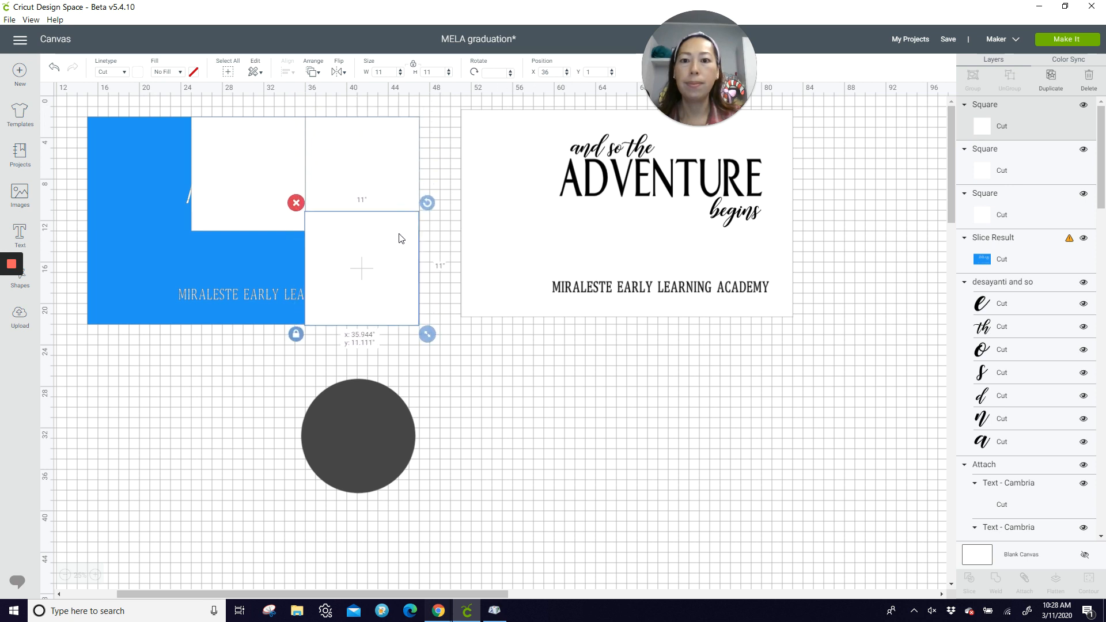
{"action": "left_click", "coordinate": [554, 72]}
{"action": "type", "text": "36"}
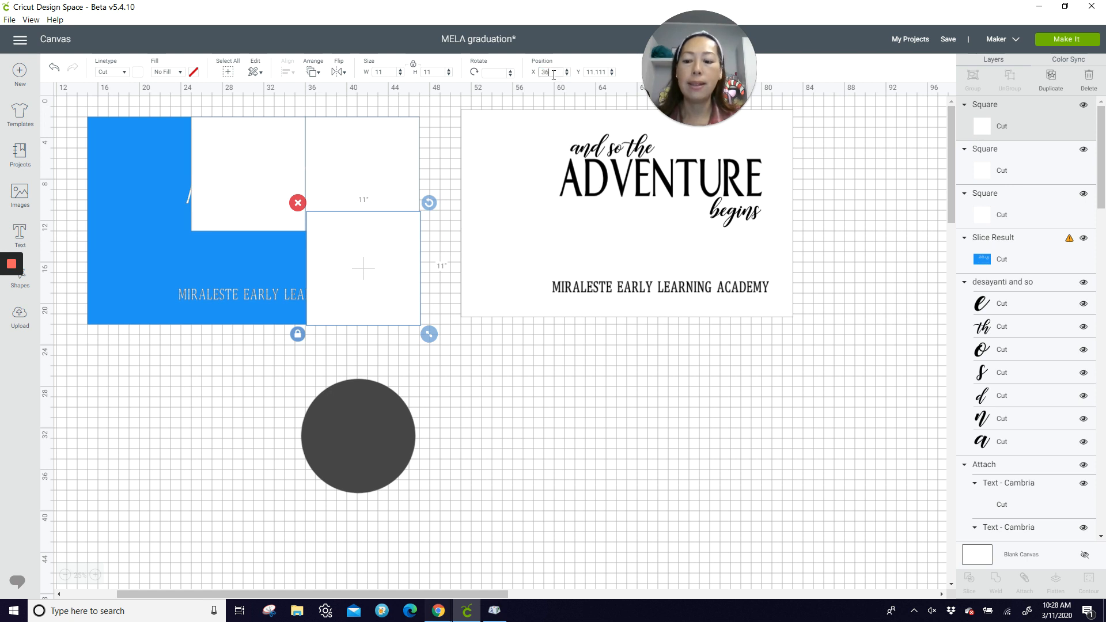
{"action": "key", "text": "Tab"}
{"action": "type", "text": "1"}
{"action": "key", "text": "Return"}
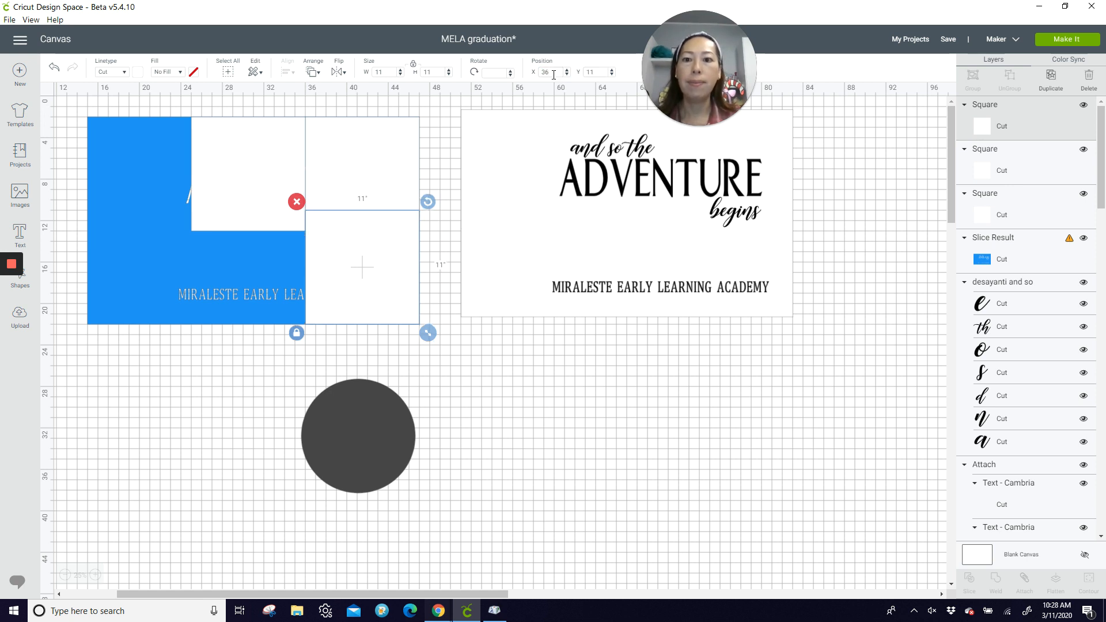
{"action": "left_click", "coordinate": [526, 382]}
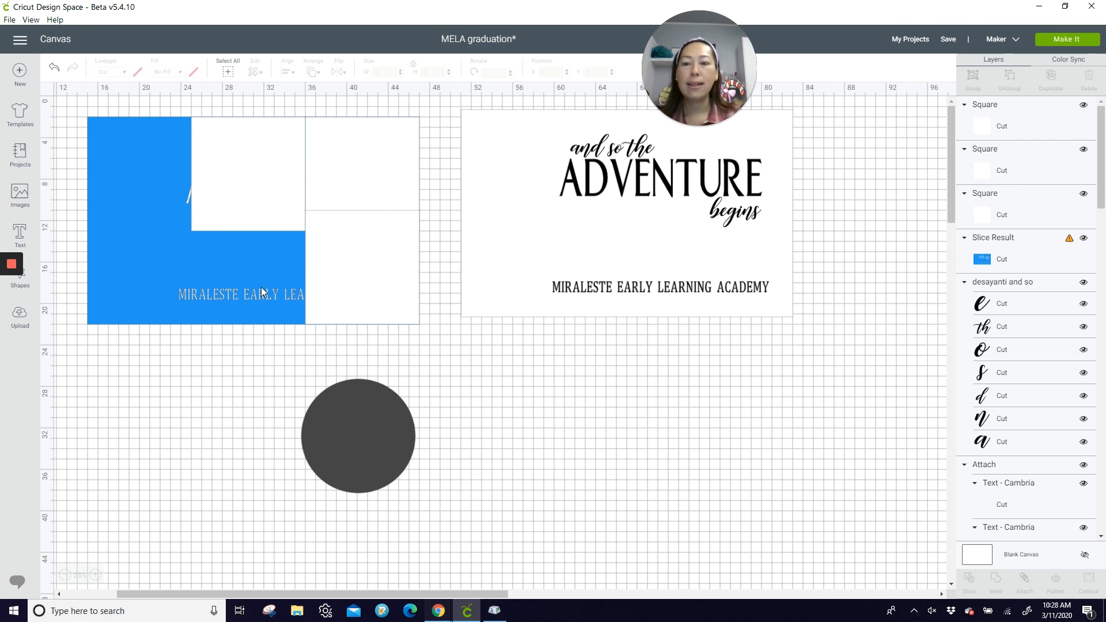
Step: Bring the blue panel in front of the three squares and slice it with the lower-right square
{"action": "left_click", "coordinate": [127, 263]}
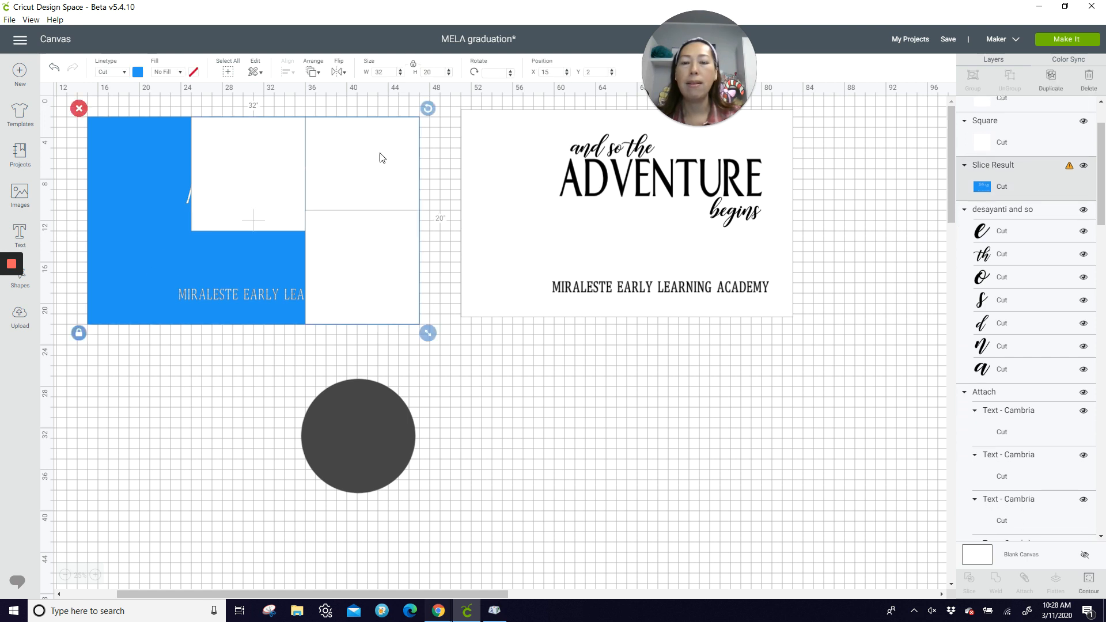
{"action": "left_click", "coordinate": [310, 74]}
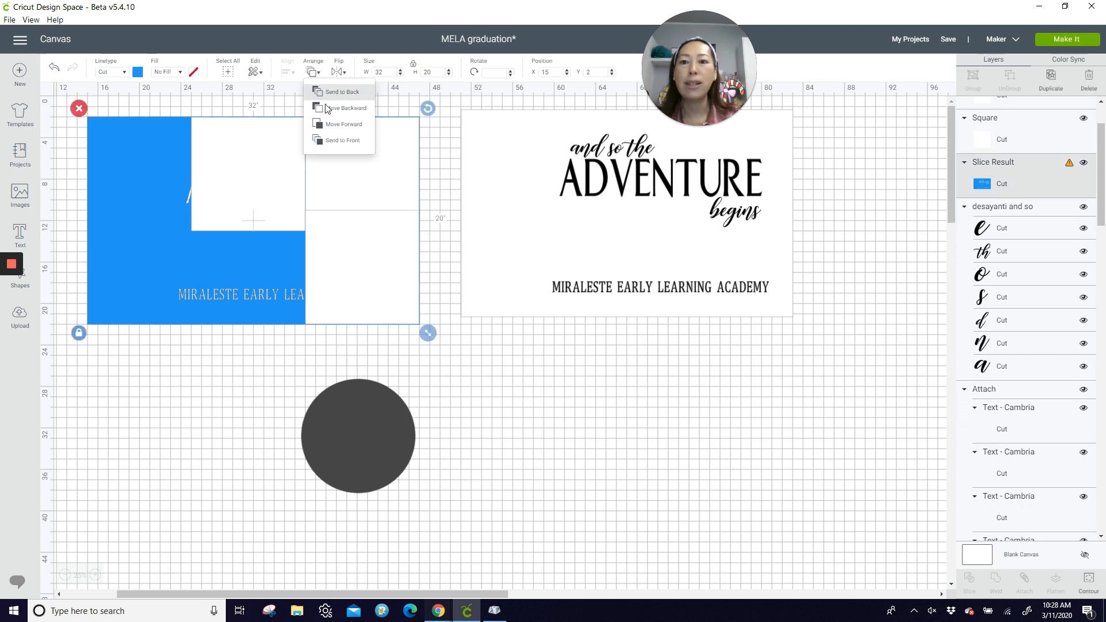
{"action": "left_click", "coordinate": [333, 141]}
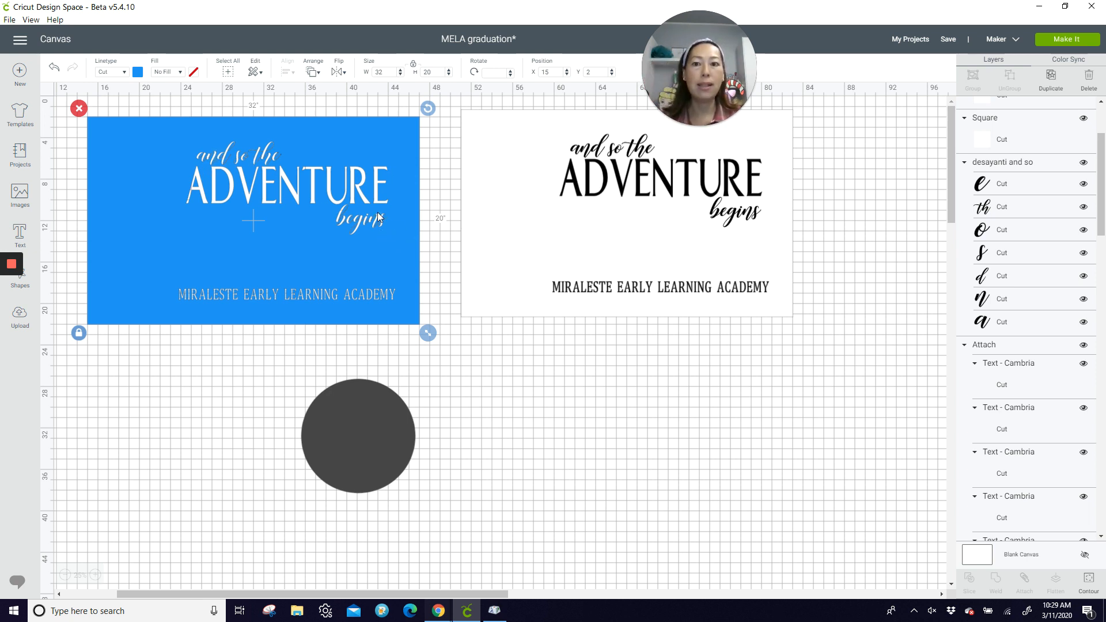
{"action": "left_click", "coordinate": [335, 362]}
{"action": "left_click_drag", "start_coordinate": [426, 348], "coordinate": [371, 293]}
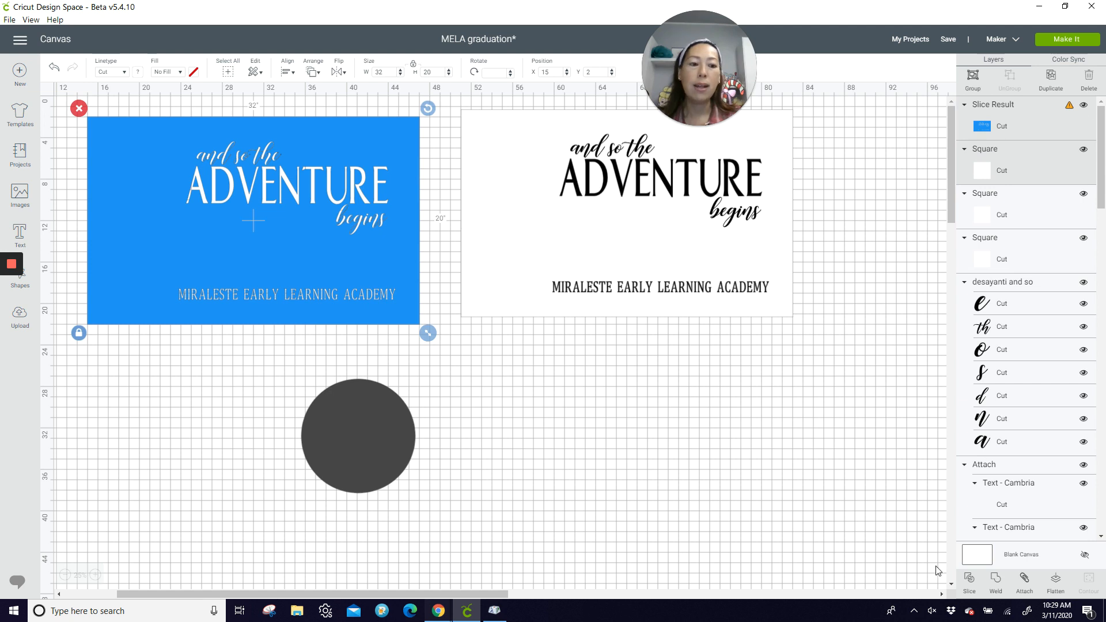
{"action": "left_click", "coordinate": [970, 579]}
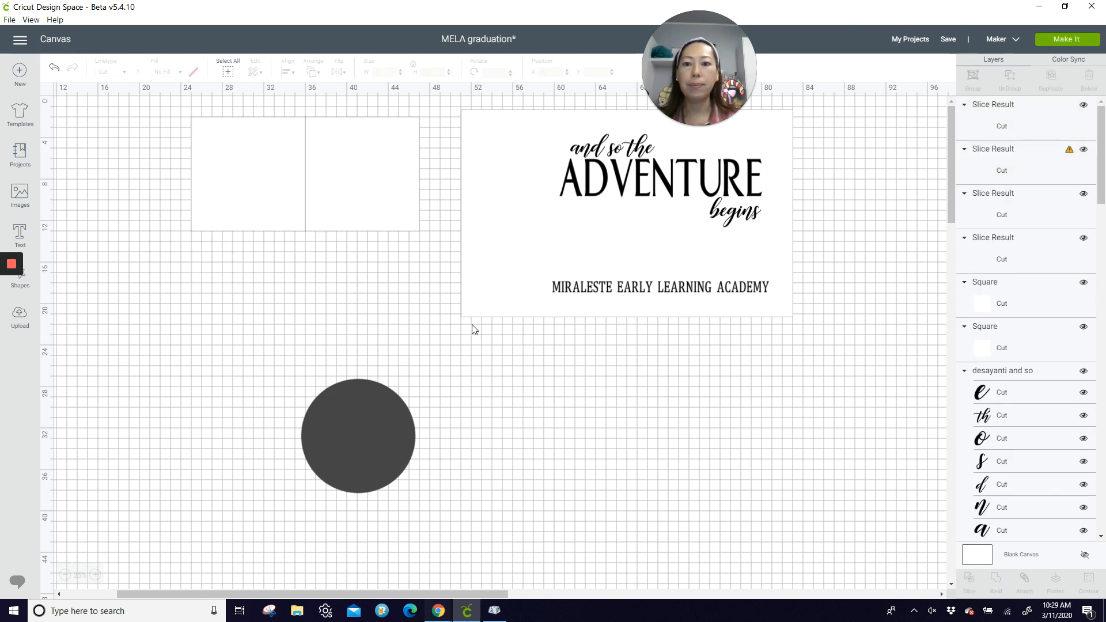
Step: Move the sliced blue "begins" piece to about X 54.2, Y 30.4 and set its linetype to Draw
{"action": "left_click_drag", "start_coordinate": [381, 284], "coordinate": [637, 464]}
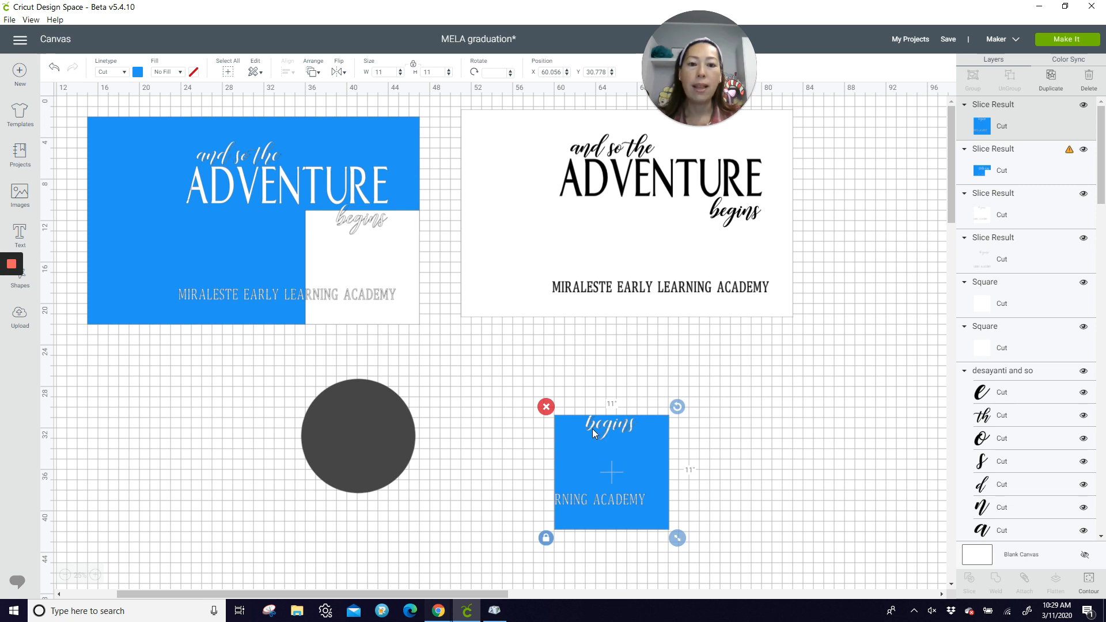
{"action": "left_click_drag", "start_coordinate": [618, 465], "coordinate": [556, 461]}
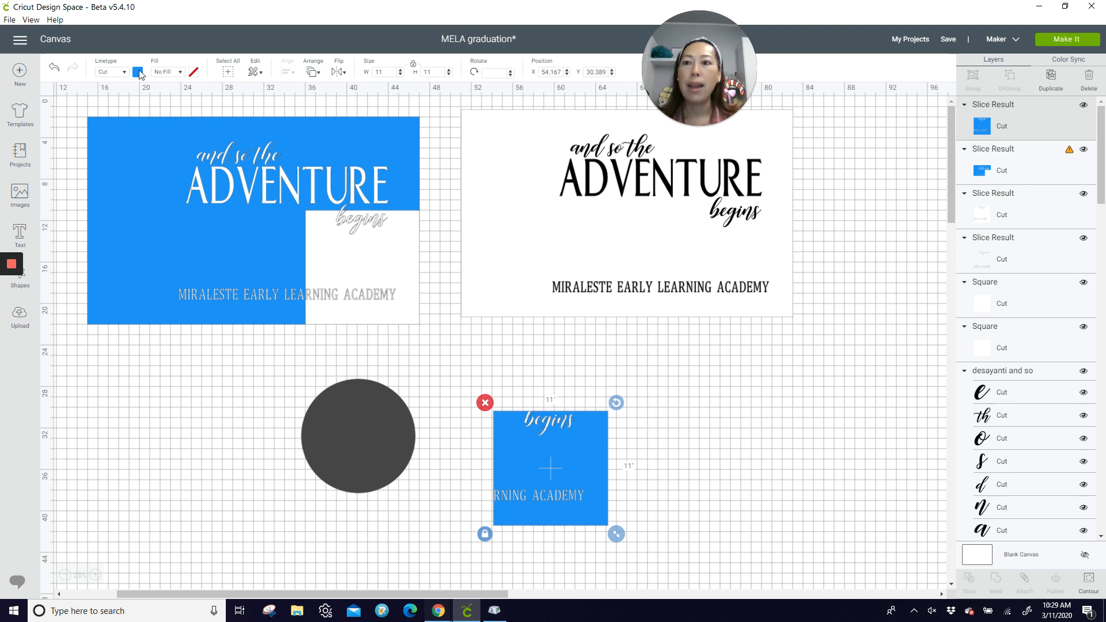
{"action": "left_click", "coordinate": [123, 71]}
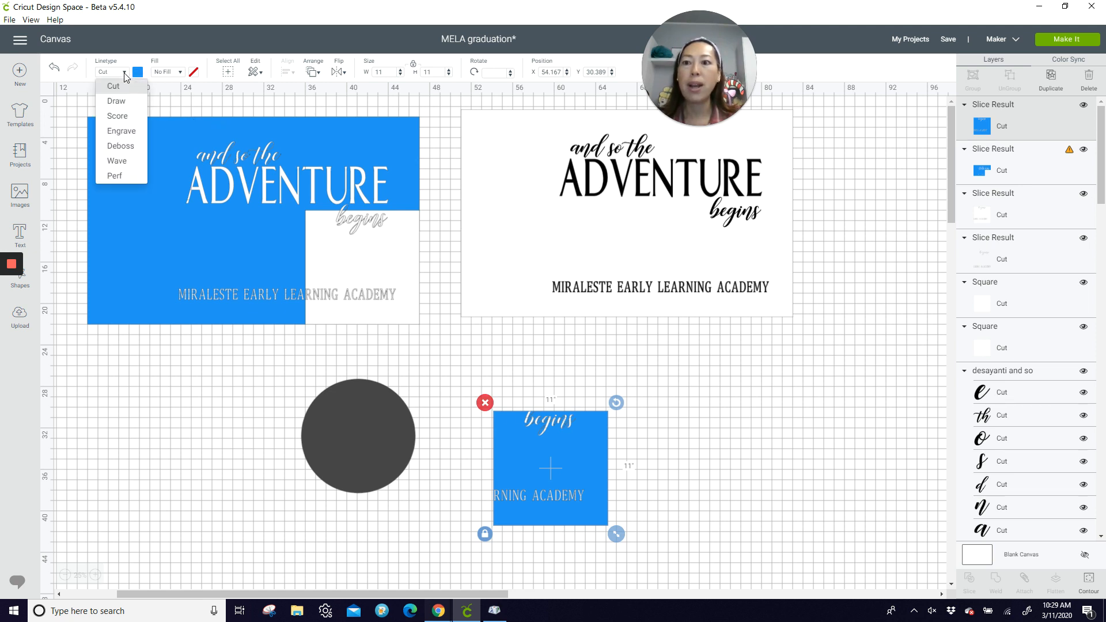
{"action": "left_click", "coordinate": [124, 109]}
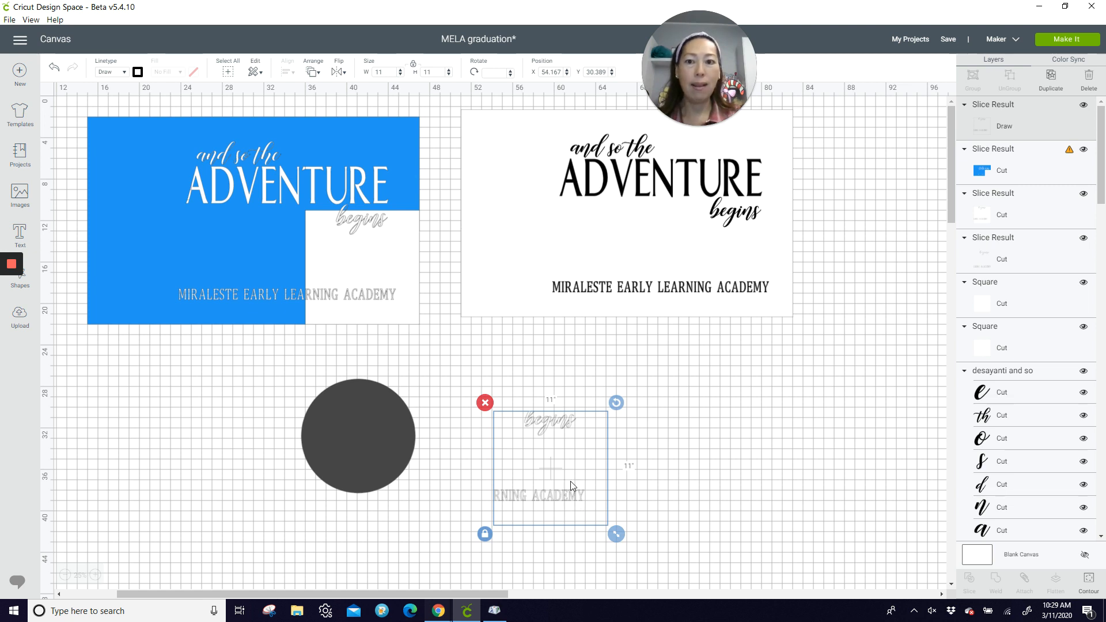
Step: Slice the remaining blue panel with the square behind its upper-right corner
{"action": "left_click", "coordinate": [432, 137]}
{"action": "left_click", "coordinate": [380, 140]}
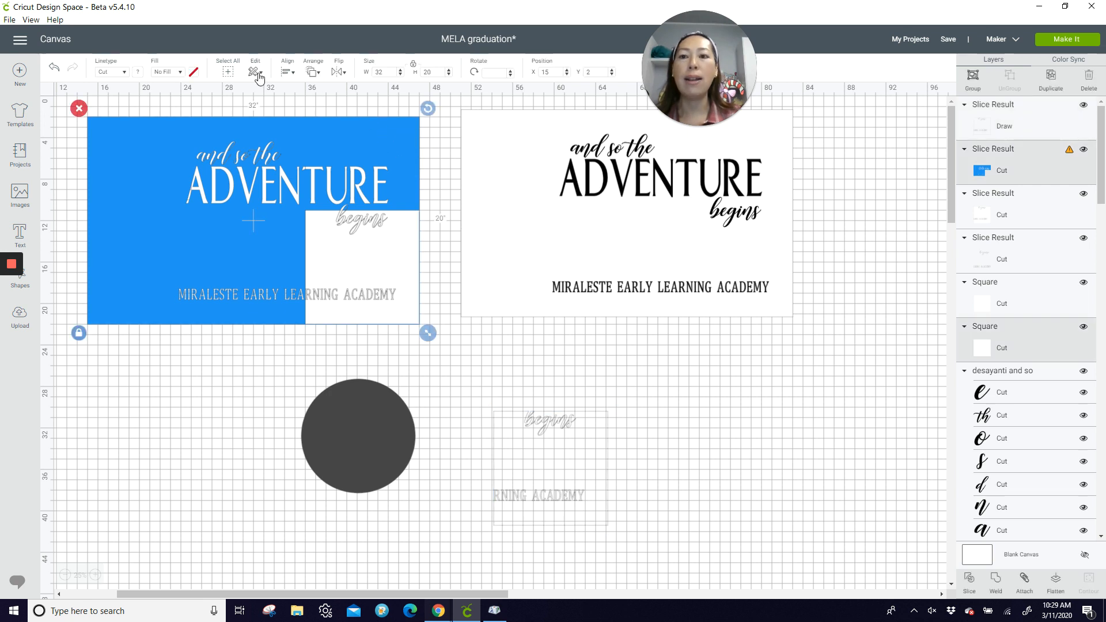
{"action": "left_click", "coordinate": [970, 582]}
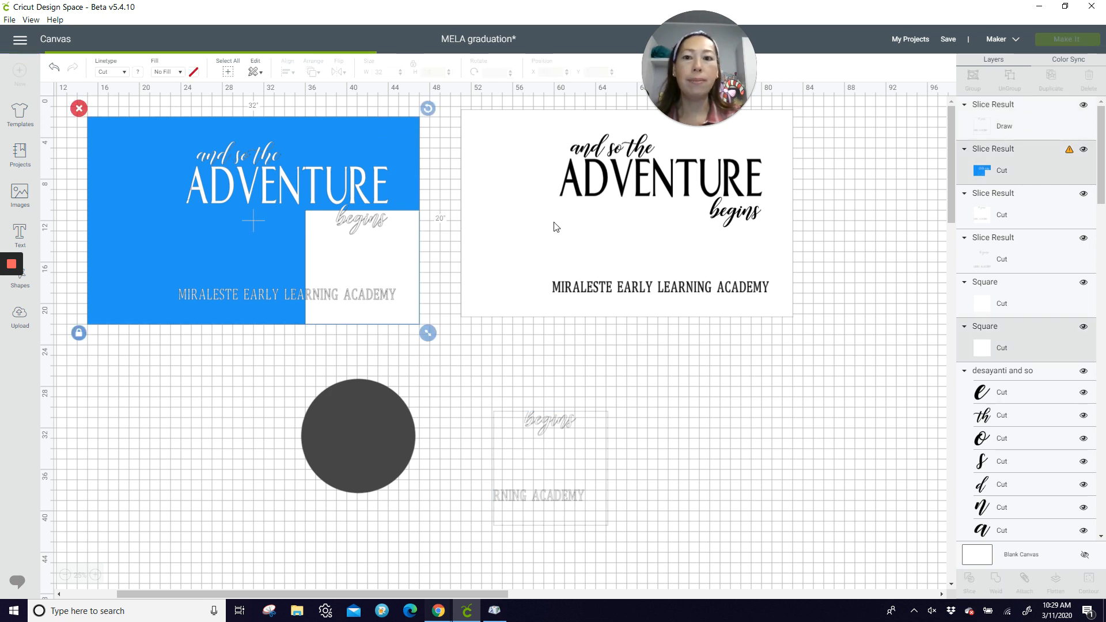
Step: Move the sliced "TURE" piece to about X 69.3, Y 26.4 and set its linetype to Draw
{"action": "left_click_drag", "start_coordinate": [360, 157], "coordinate": [738, 444]}
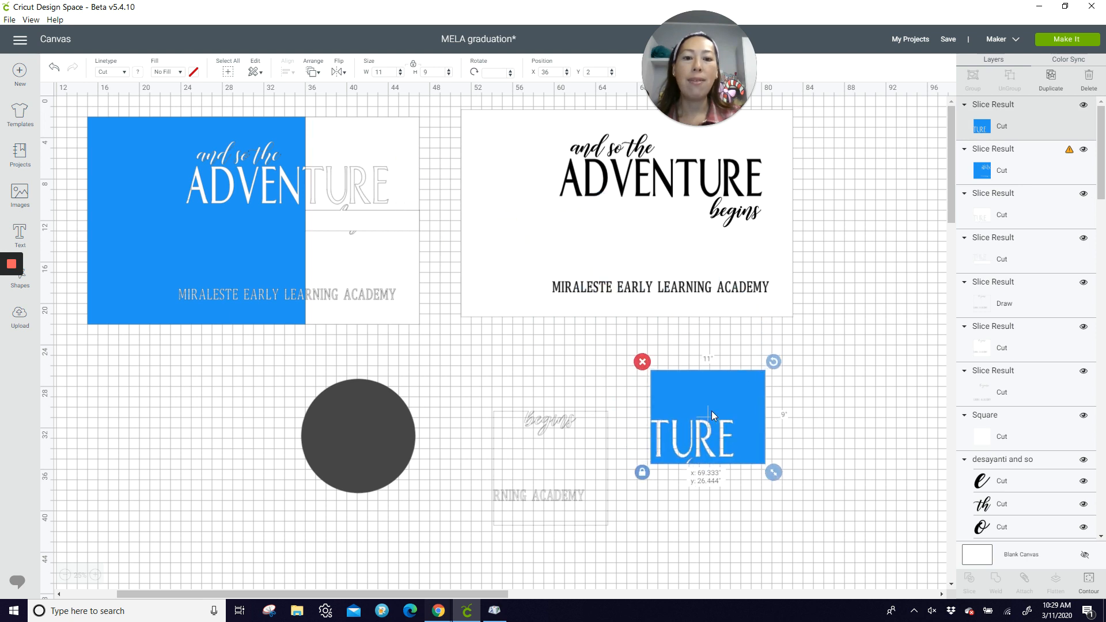
{"action": "left_click", "coordinate": [123, 72]}
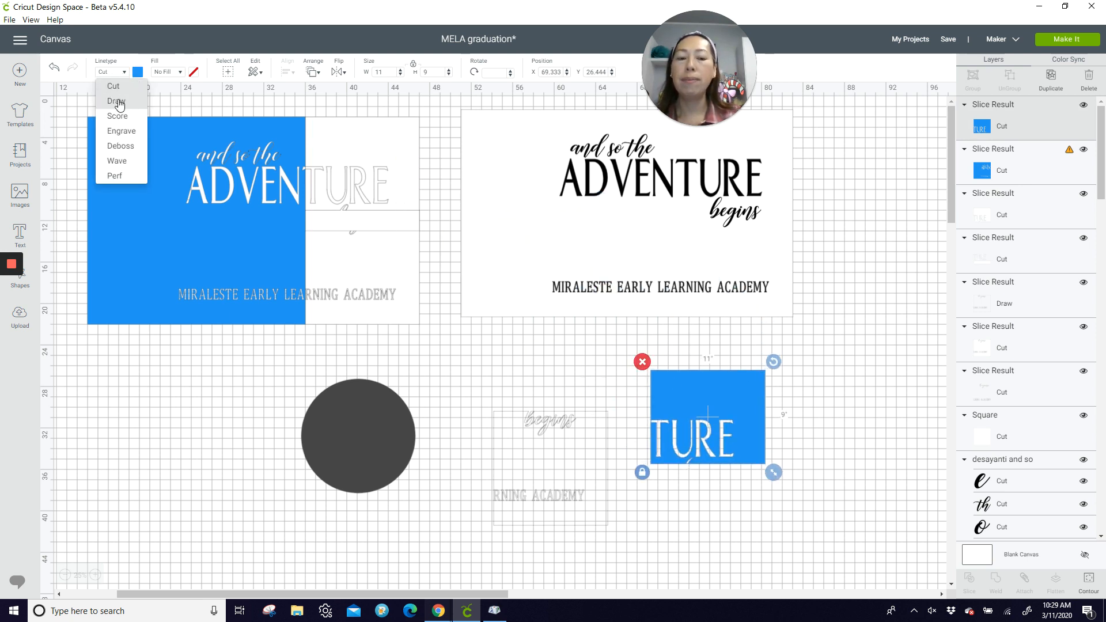
{"action": "left_click", "coordinate": [120, 103]}
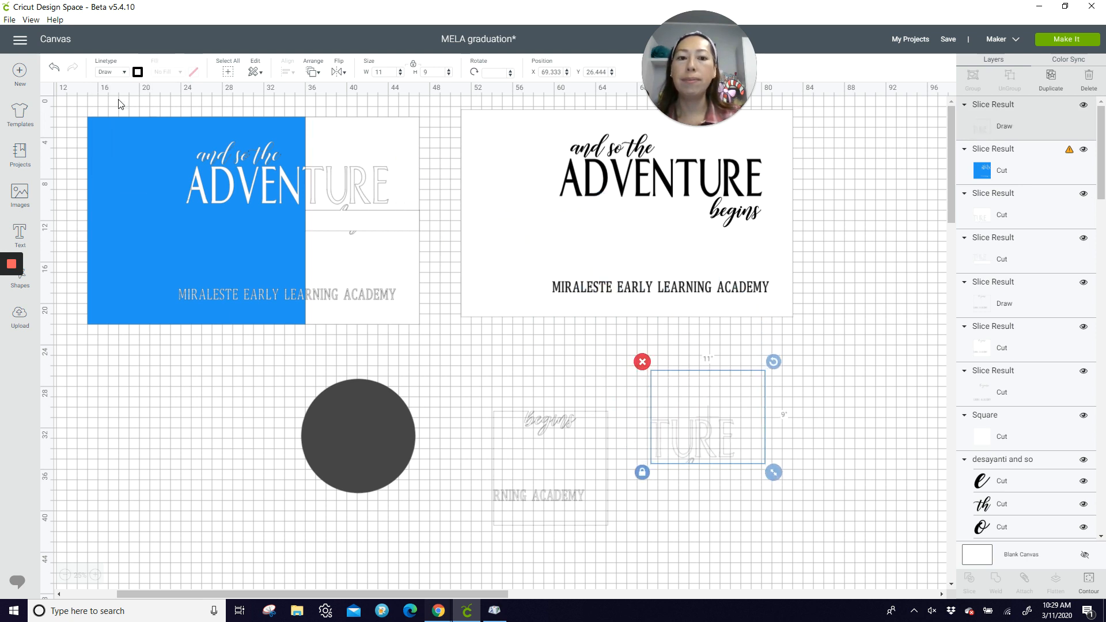
Step: Slice the remaining blue panel with the last square, behind "and so the ADVEN"
{"action": "left_click", "coordinate": [236, 110]}
{"action": "left_click", "coordinate": [247, 164]}
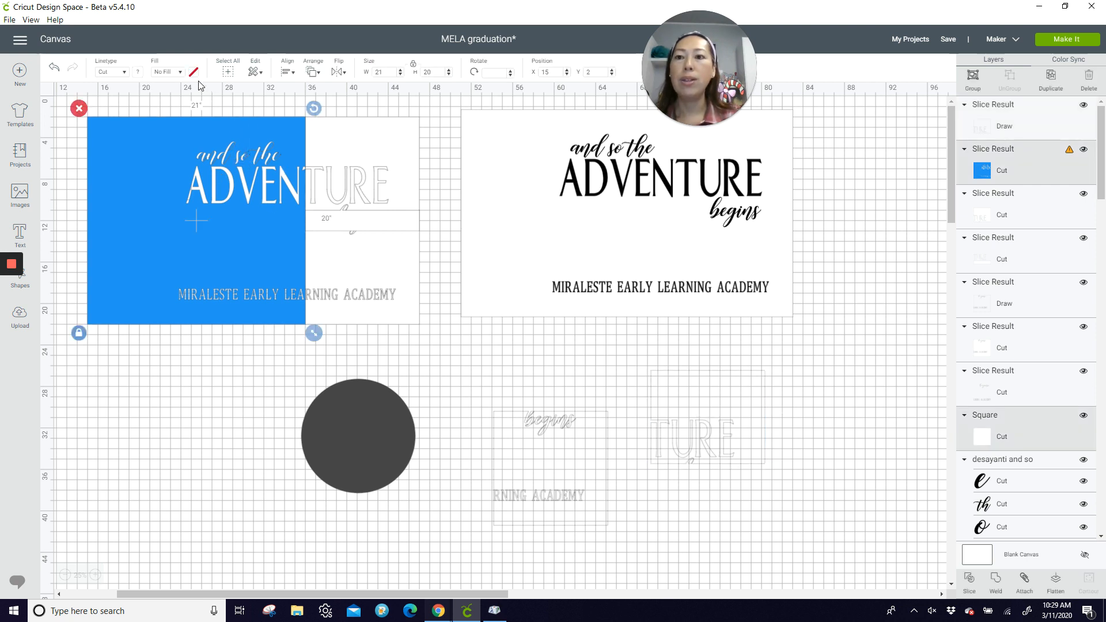
{"action": "left_click", "coordinate": [971, 580]}
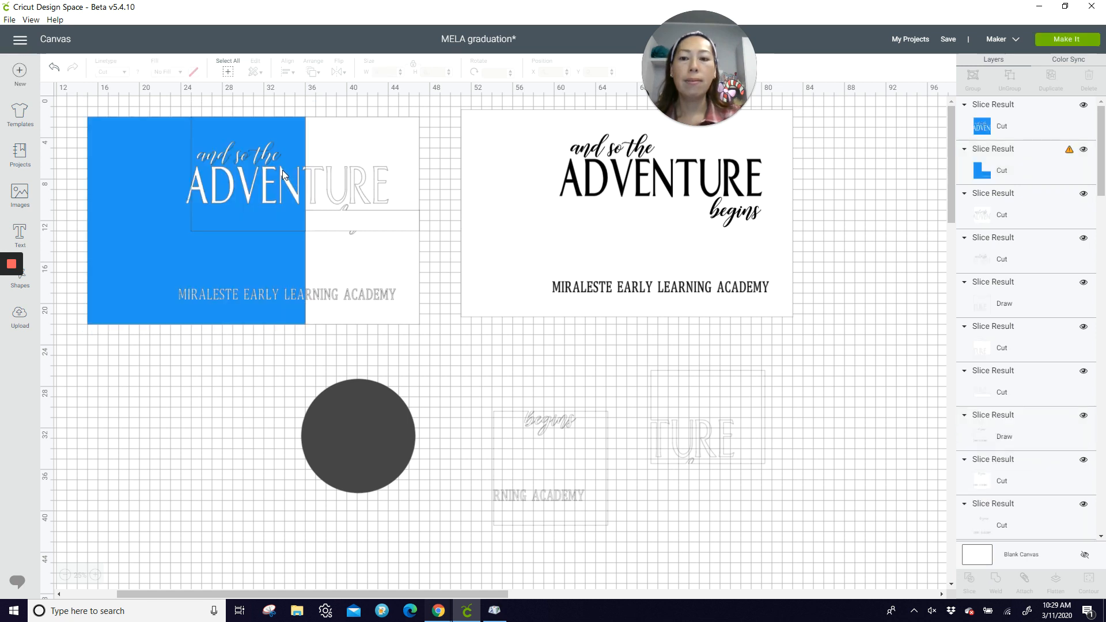
Step: Move the sliced "and so the ADVEN" piece to about X 80.4, Y 30.1 and set its linetype to Draw
{"action": "left_click_drag", "start_coordinate": [282, 170], "coordinate": [874, 474]}
{"action": "left_click", "coordinate": [122, 73]}
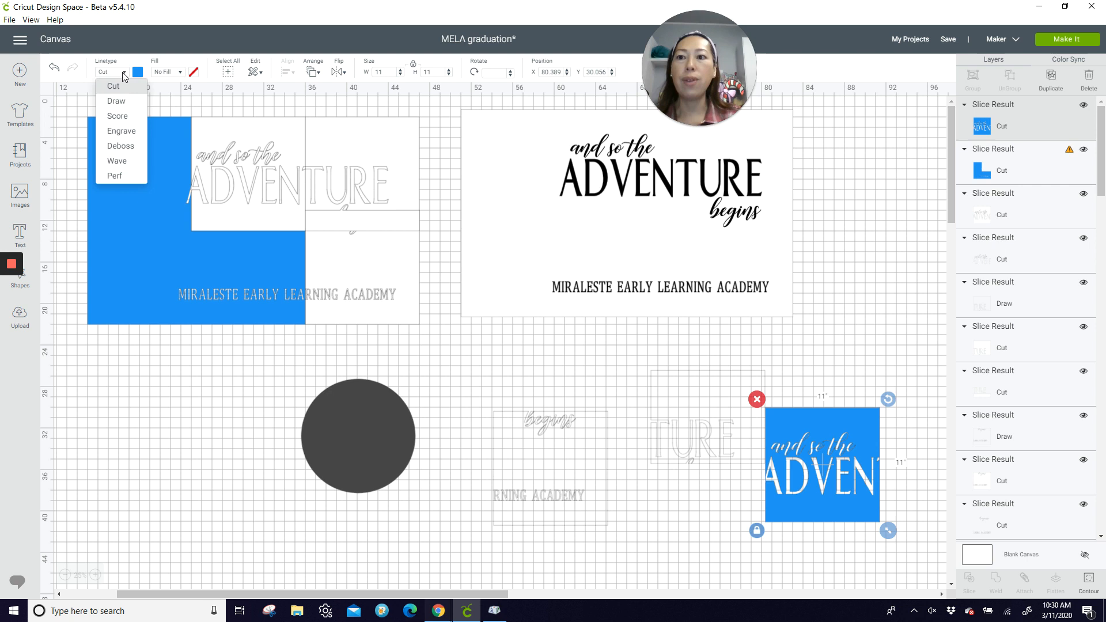
{"action": "left_click", "coordinate": [119, 103]}
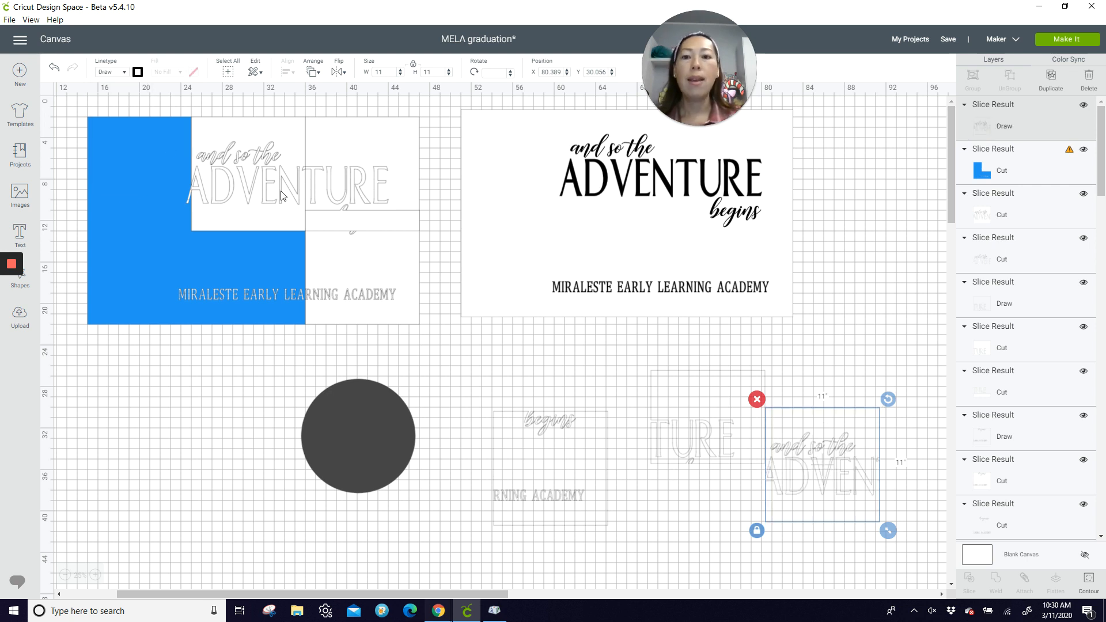
Step: Delete the leftover blue panel with its slice remnants, the white background rectangle behind the black lettering, and the dark circle
{"action": "left_click_drag", "start_coordinate": [66, 118], "coordinate": [420, 346]}
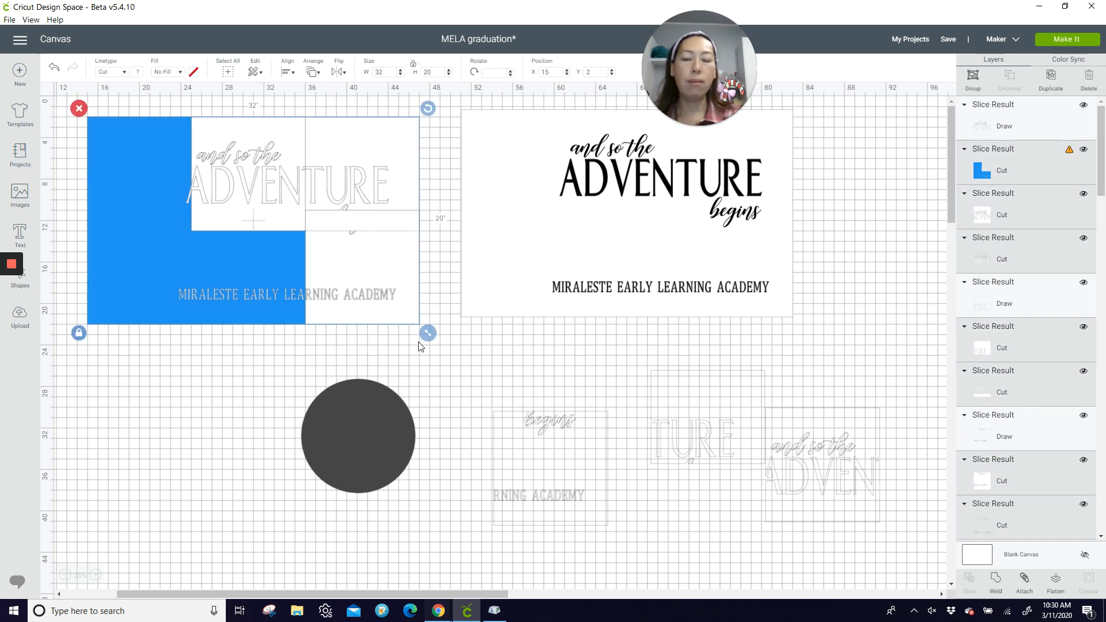
{"action": "key", "text": "Delete"}
{"action": "left_click", "coordinate": [478, 211]}
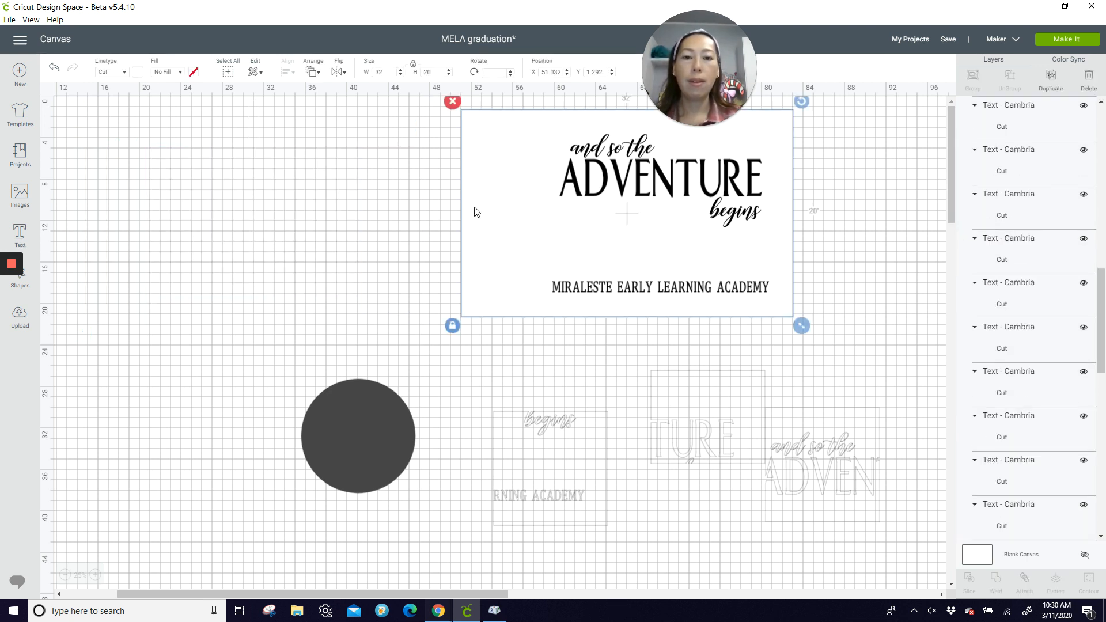
{"action": "left_click_drag", "start_coordinate": [461, 119], "coordinate": [218, 144]}
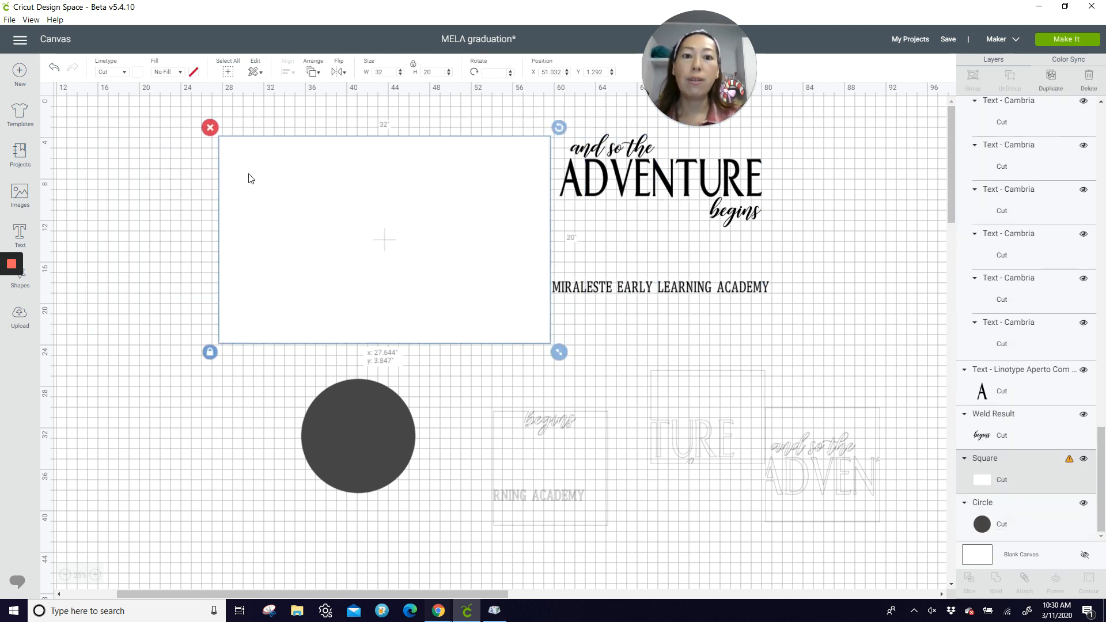
{"action": "key", "text": "Delete"}
{"action": "left_click", "coordinate": [341, 438]}
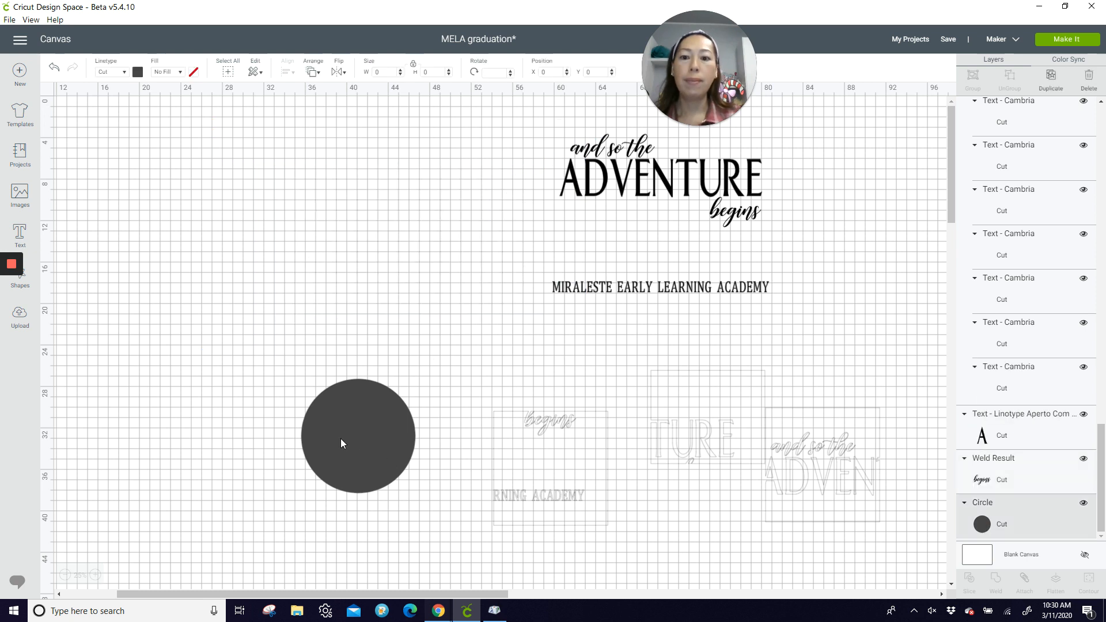
{"action": "key", "text": "Delete"}
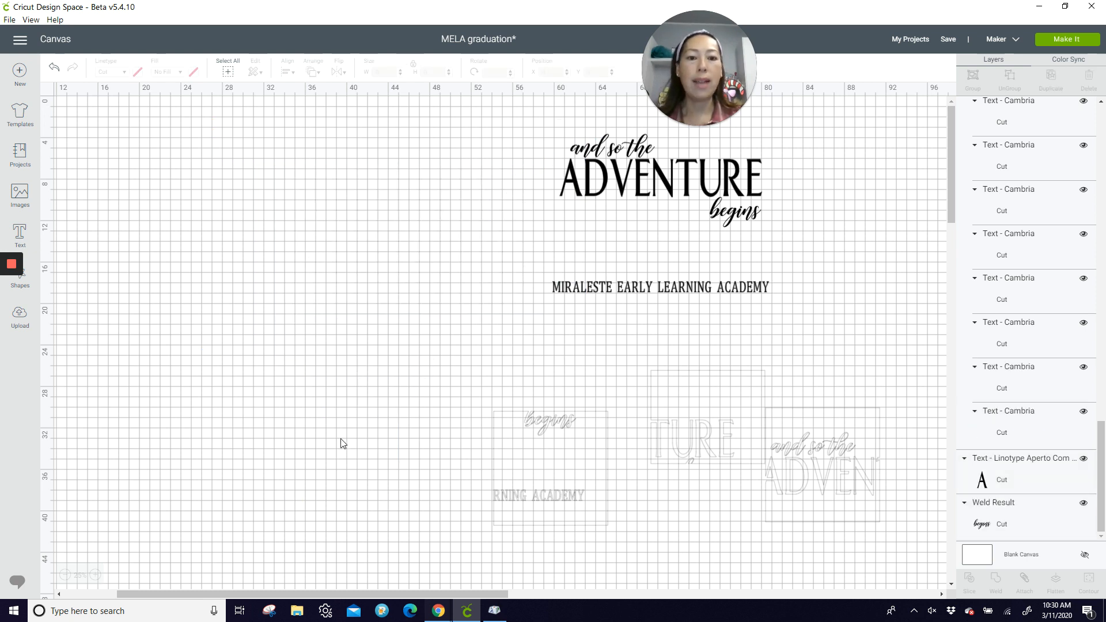
Step: Move the three Draw pieces onto the empty canvas beside the black lettering, "begins" to about X 25.6, Y 13.7 and "and so the ADVEN" to about X 48.7, Y 26.6
{"action": "left_click_drag", "start_coordinate": [531, 469], "coordinate": [363, 386]}
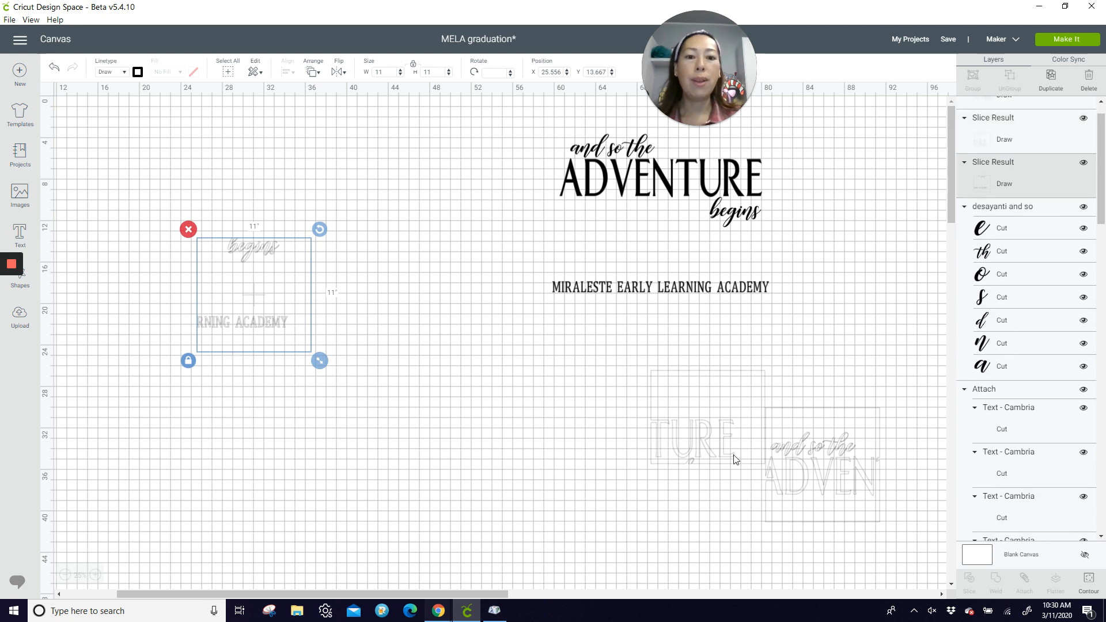
{"action": "left_click_drag", "start_coordinate": [709, 429], "coordinate": [413, 350]}
{"action": "left_click_drag", "start_coordinate": [772, 477], "coordinate": [445, 441]}
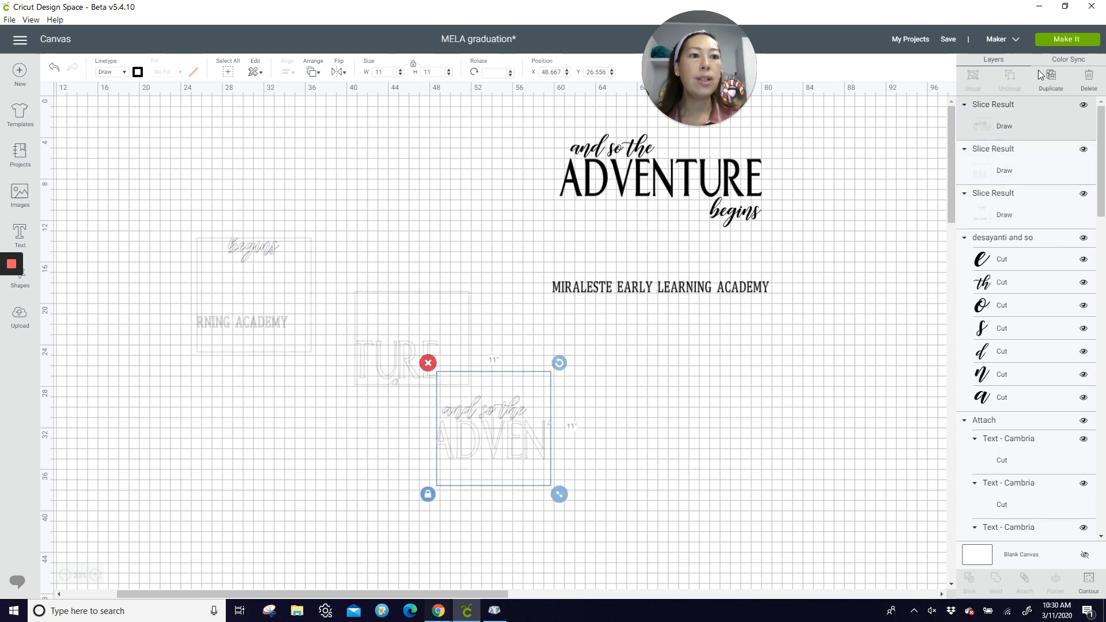
Step: Preview the mats, examine the three Draw mats and the layout of the loose letters on the Cut mat, and return to the canvas
{"action": "left_click", "coordinate": [1068, 41]}
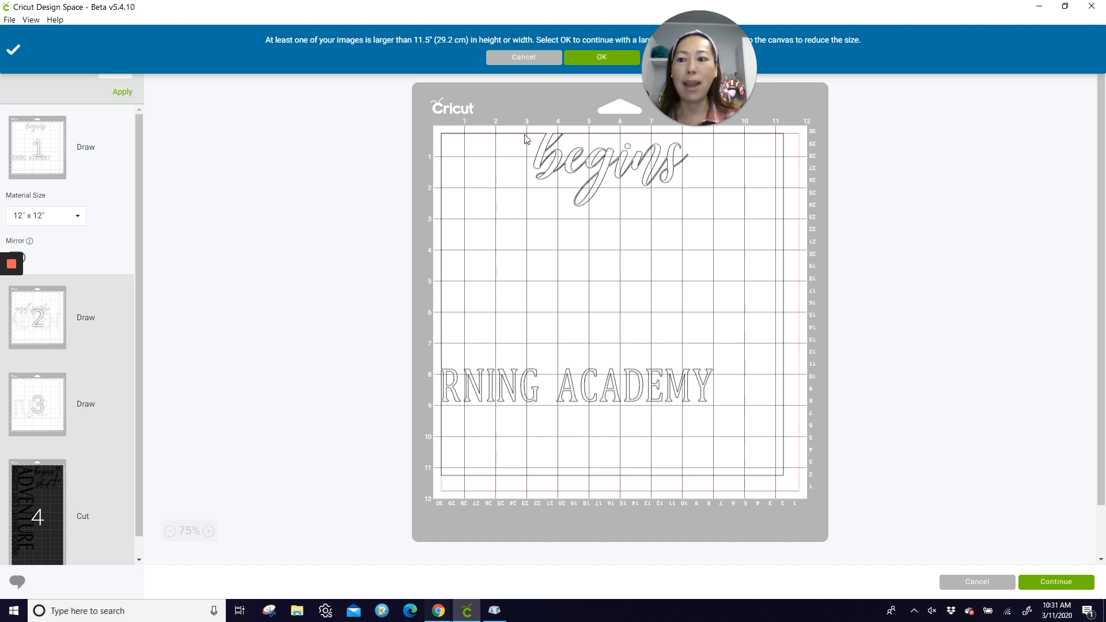
{"action": "left_click", "coordinate": [51, 314]}
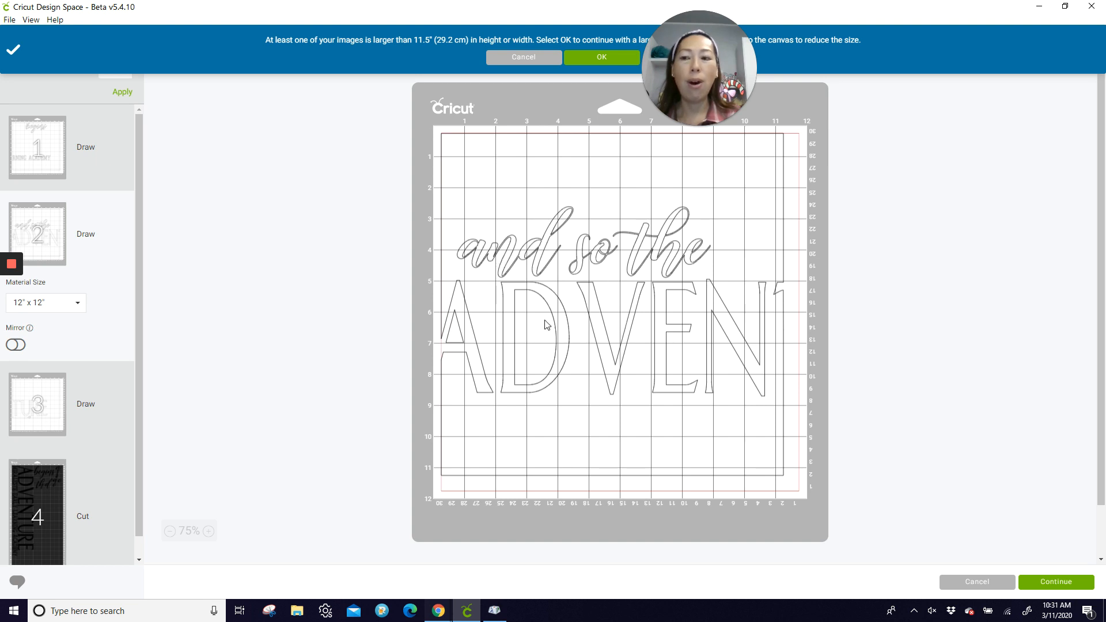
{"action": "left_click", "coordinate": [20, 402]}
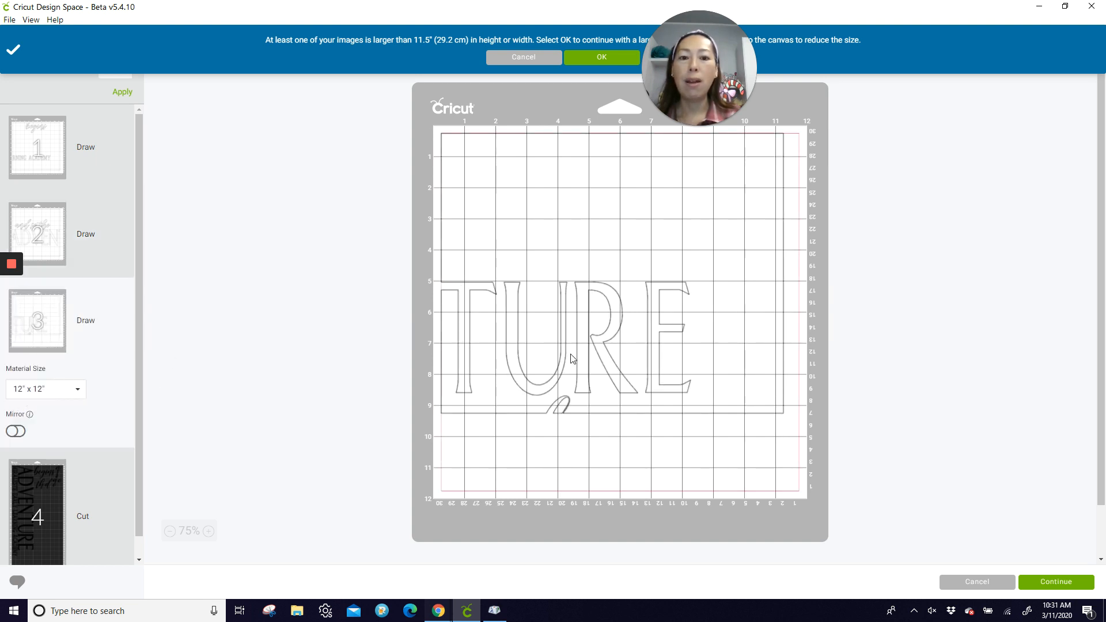
{"action": "left_click", "coordinate": [40, 519]}
{"action": "scroll", "coordinate": [583, 341], "scroll_direction": "down", "scroll_amount": 5}
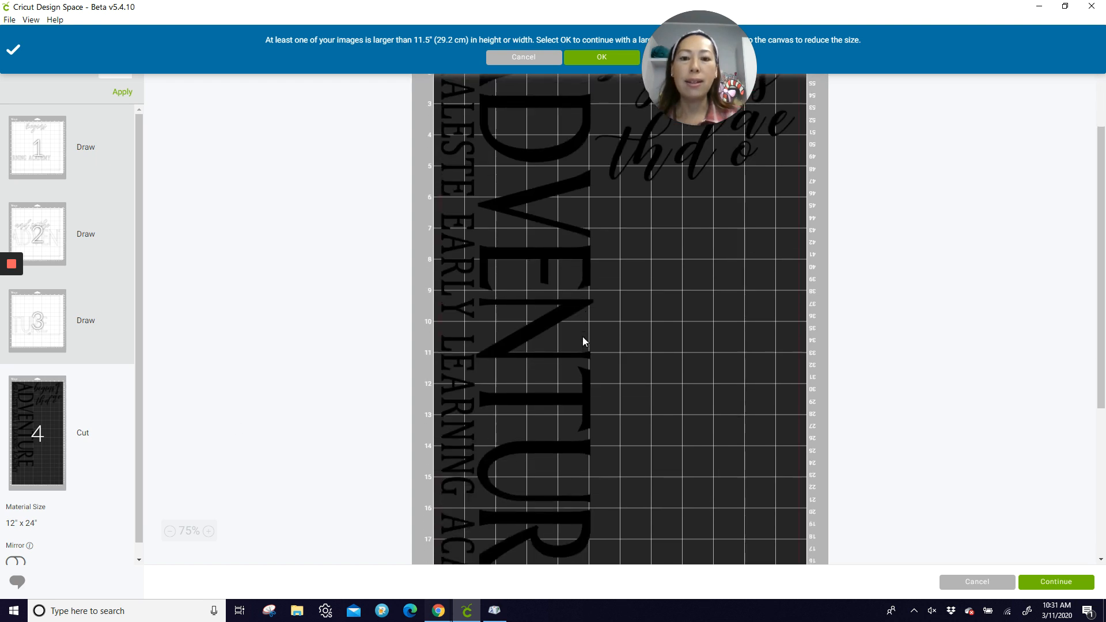
{"action": "scroll", "coordinate": [583, 341], "scroll_direction": "up", "scroll_amount": 6}
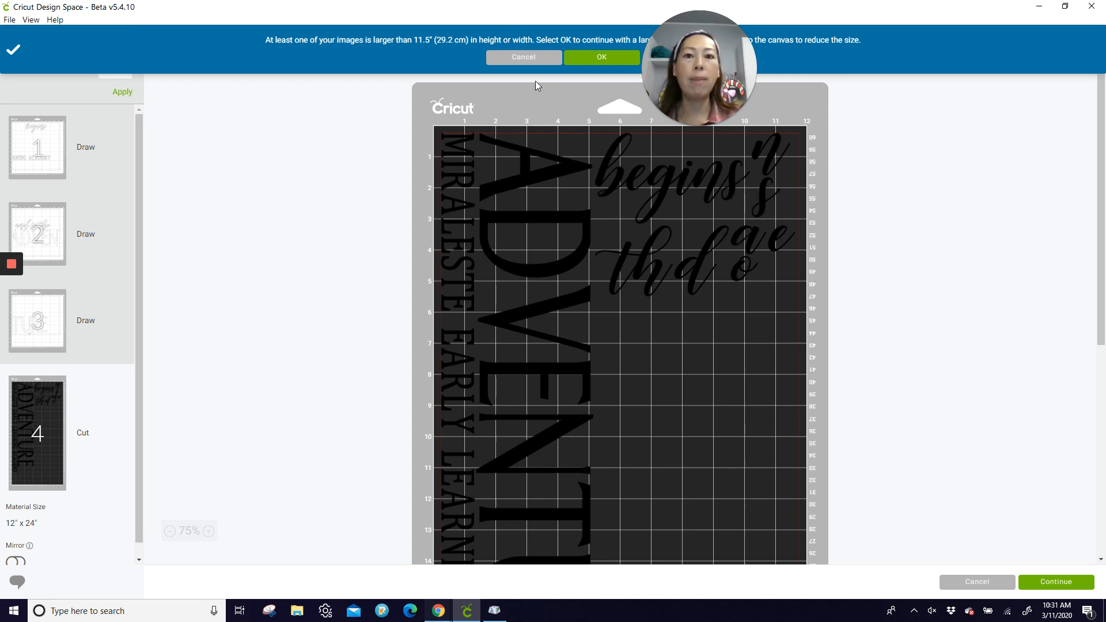
{"action": "left_click", "coordinate": [506, 60]}
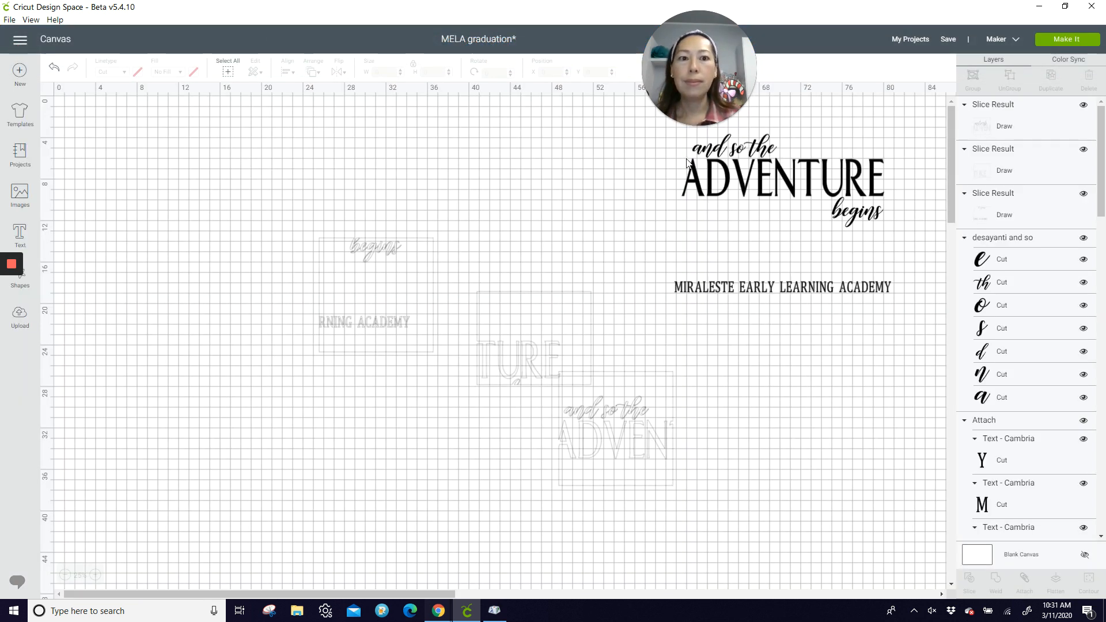
Step: Weld the black "and so the" letters into one shape, and weld the black "ADVENTURE" text as well
{"action": "left_click", "coordinate": [729, 147]}
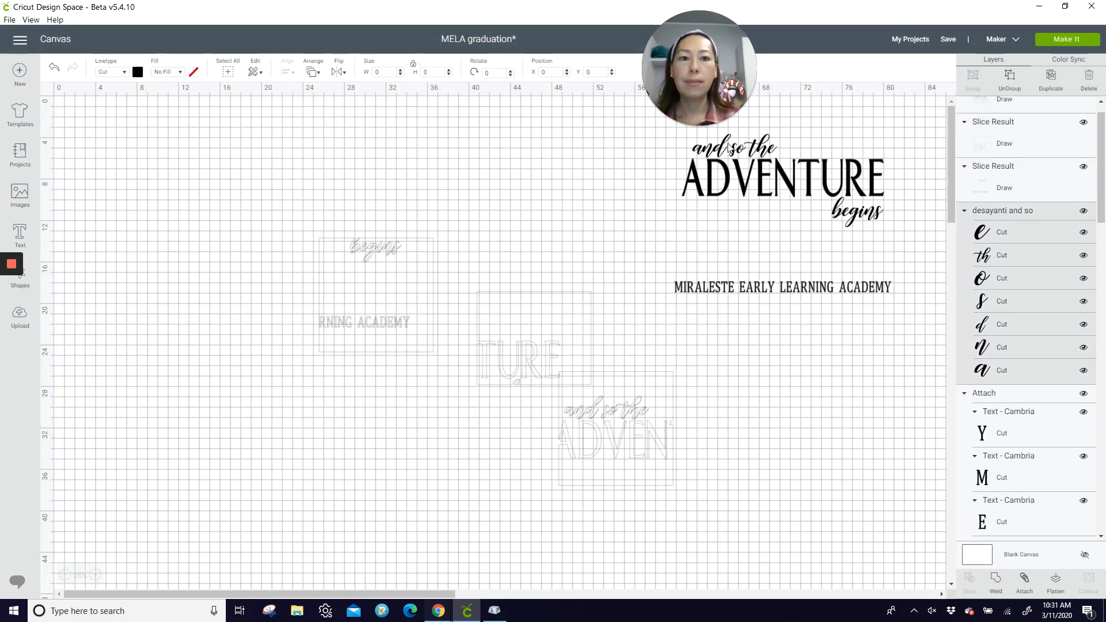
{"action": "left_click", "coordinate": [997, 582]}
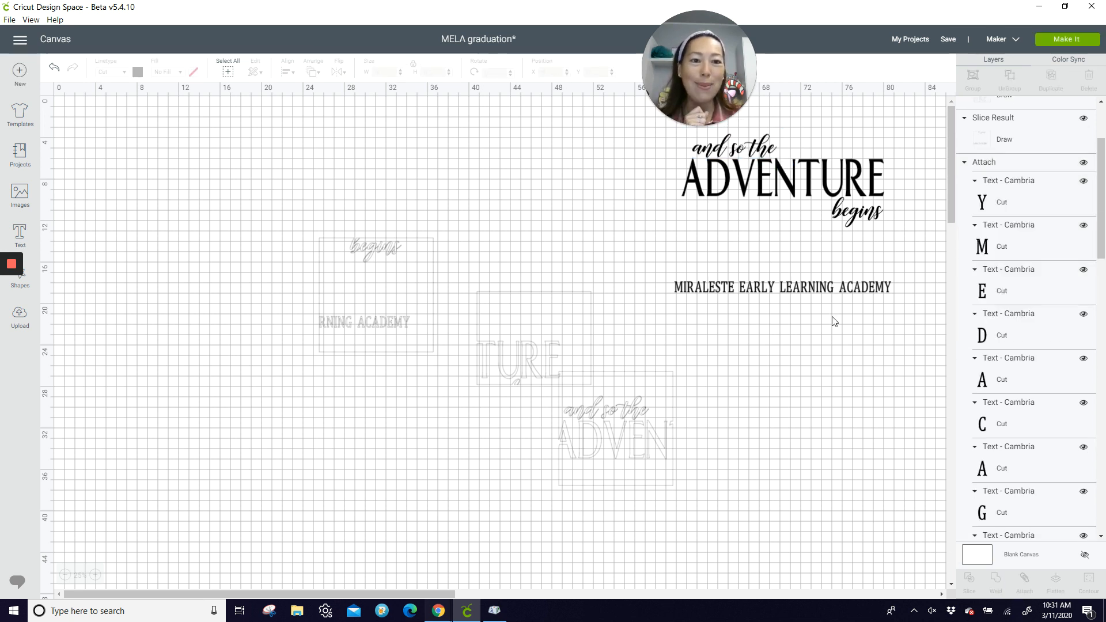
{"action": "left_click", "coordinate": [857, 189]}
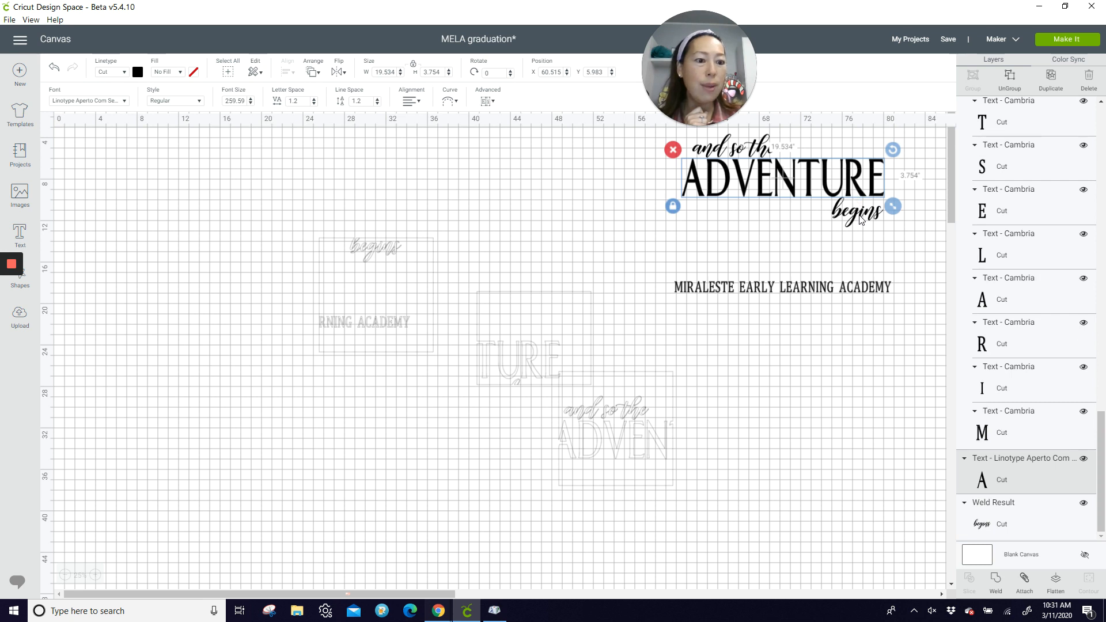
{"action": "left_click", "coordinate": [996, 581]}
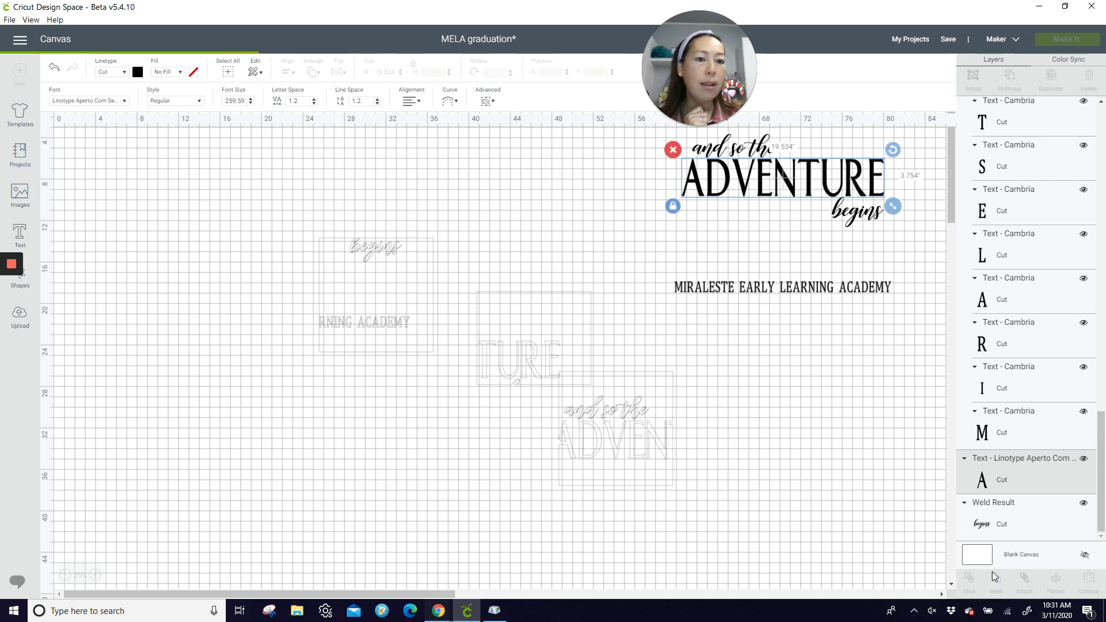
Step: Weld the "MIRALESTE EARLY LEARNING ACADEMY" line into one shape and save the project
{"action": "left_click", "coordinate": [992, 506]}
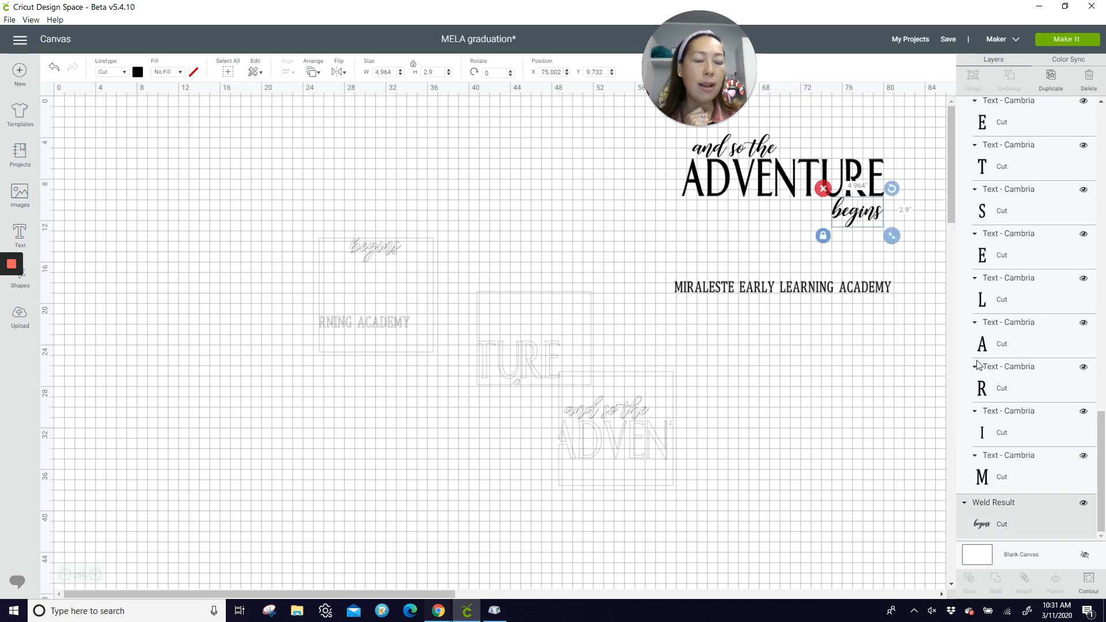
{"action": "left_click", "coordinate": [791, 291]}
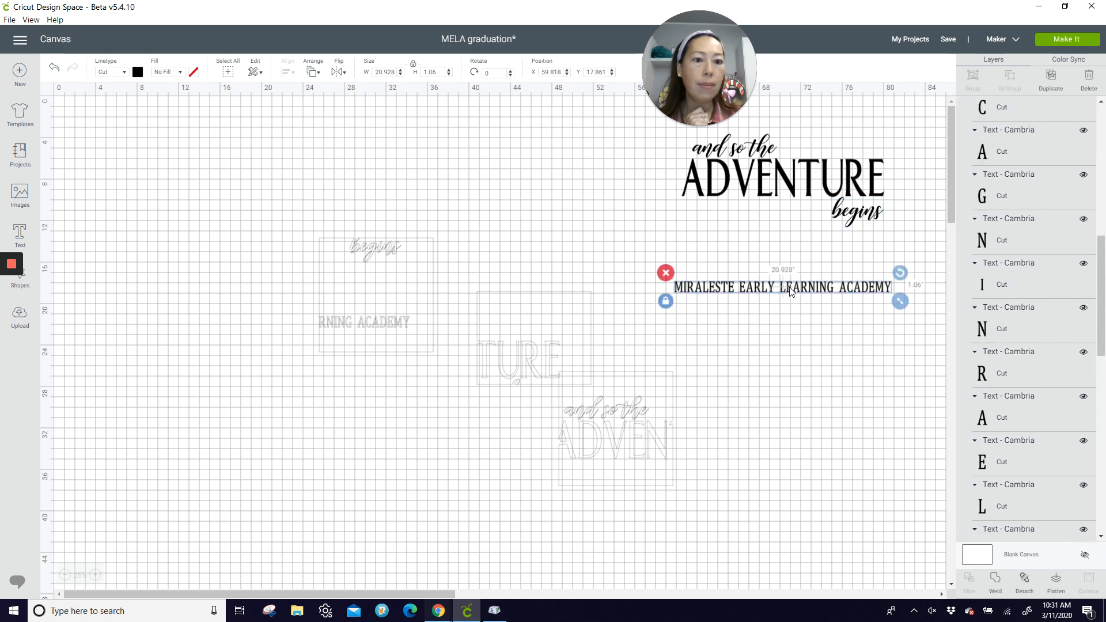
{"action": "left_click", "coordinate": [997, 583]}
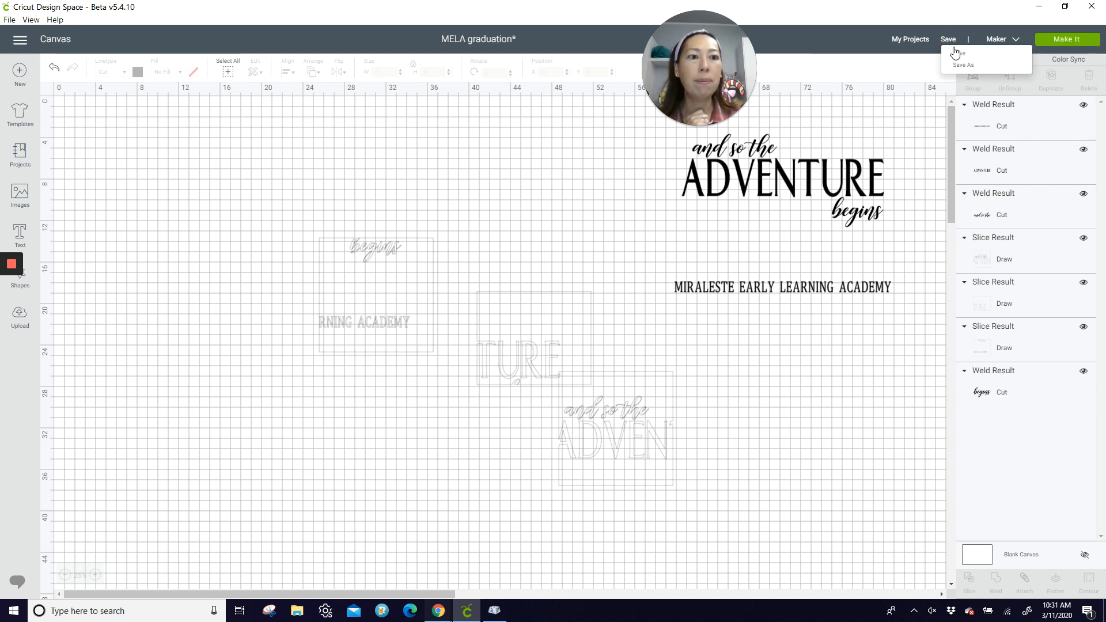
{"action": "left_click", "coordinate": [955, 55]}
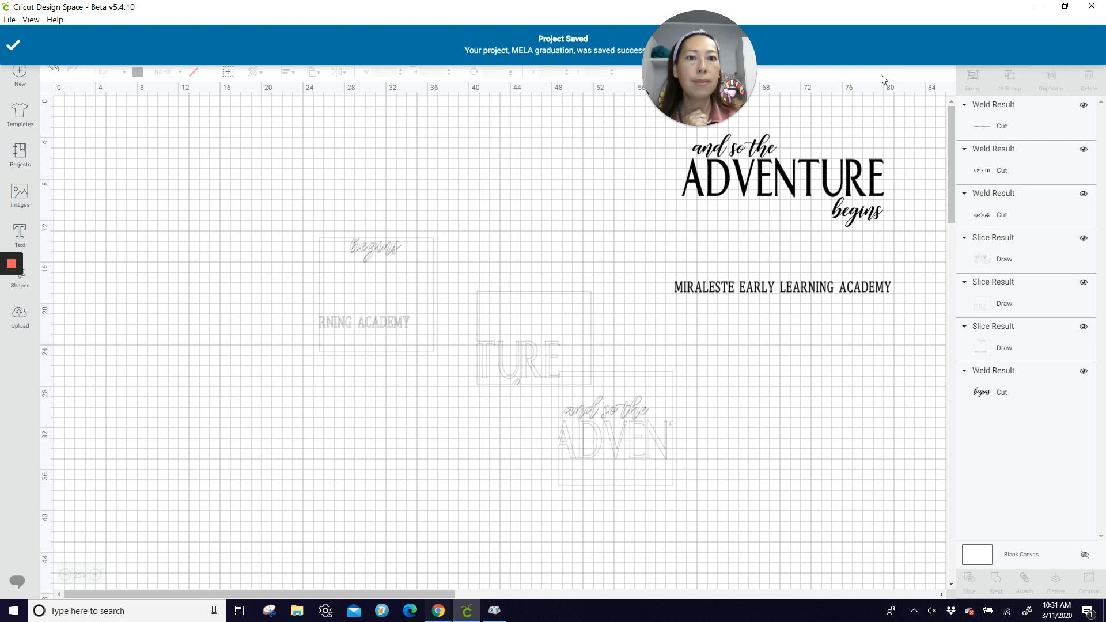
Step: Reopen the mat preview, go through the Draw mats, and display the 12" x 24" Cut mat
{"action": "left_click", "coordinate": [1063, 38]}
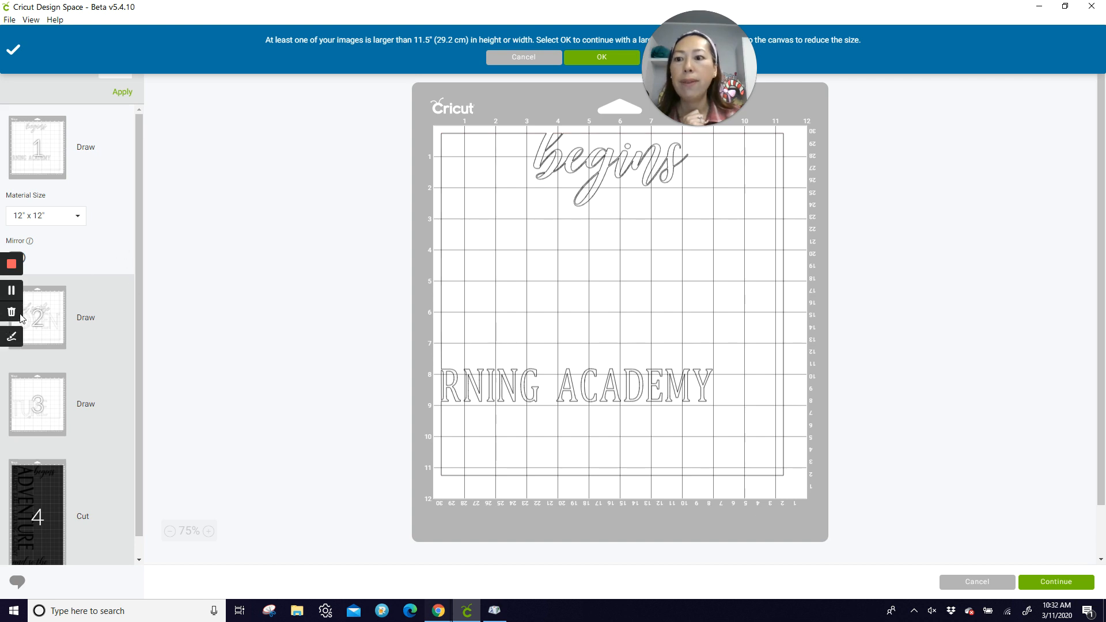
{"action": "left_click", "coordinate": [19, 316]}
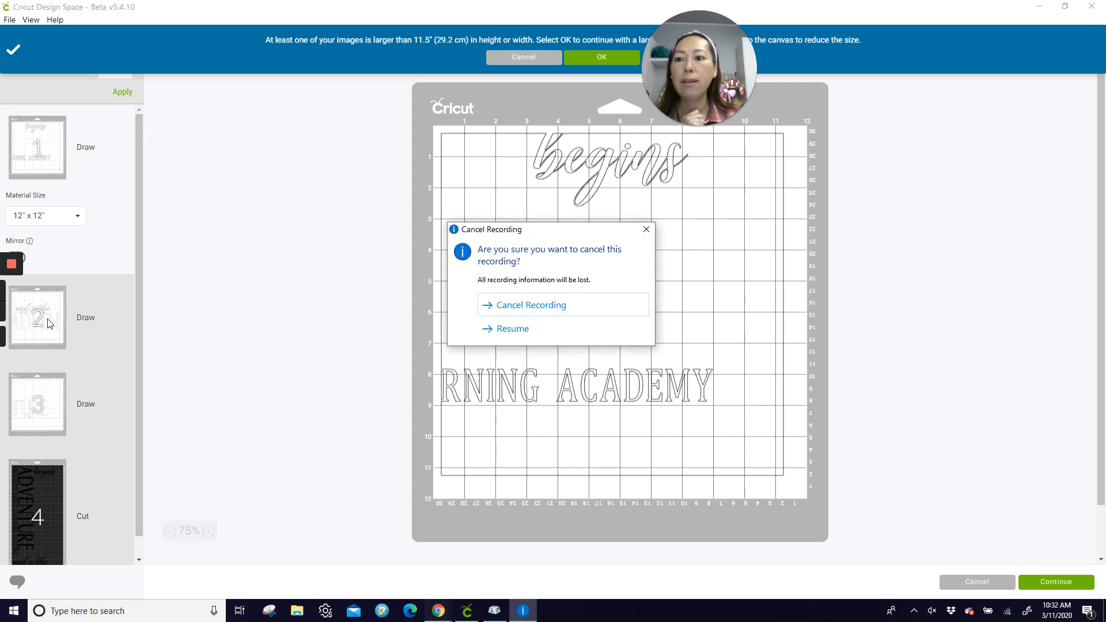
{"action": "left_click", "coordinate": [534, 329]}
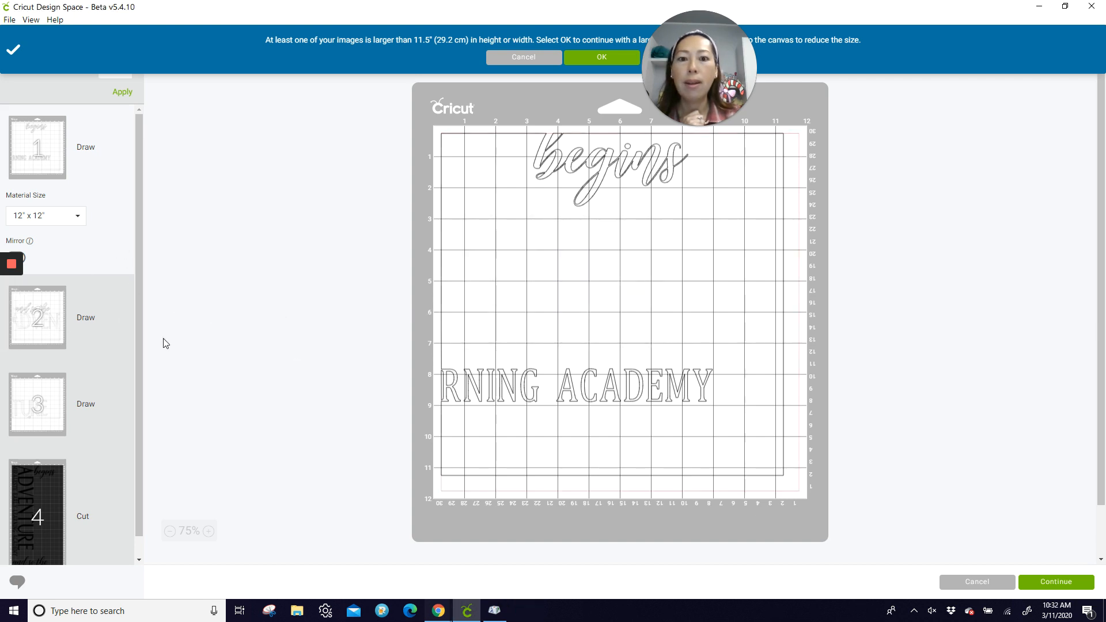
{"action": "left_click", "coordinate": [51, 333]}
{"action": "left_click", "coordinate": [48, 395]}
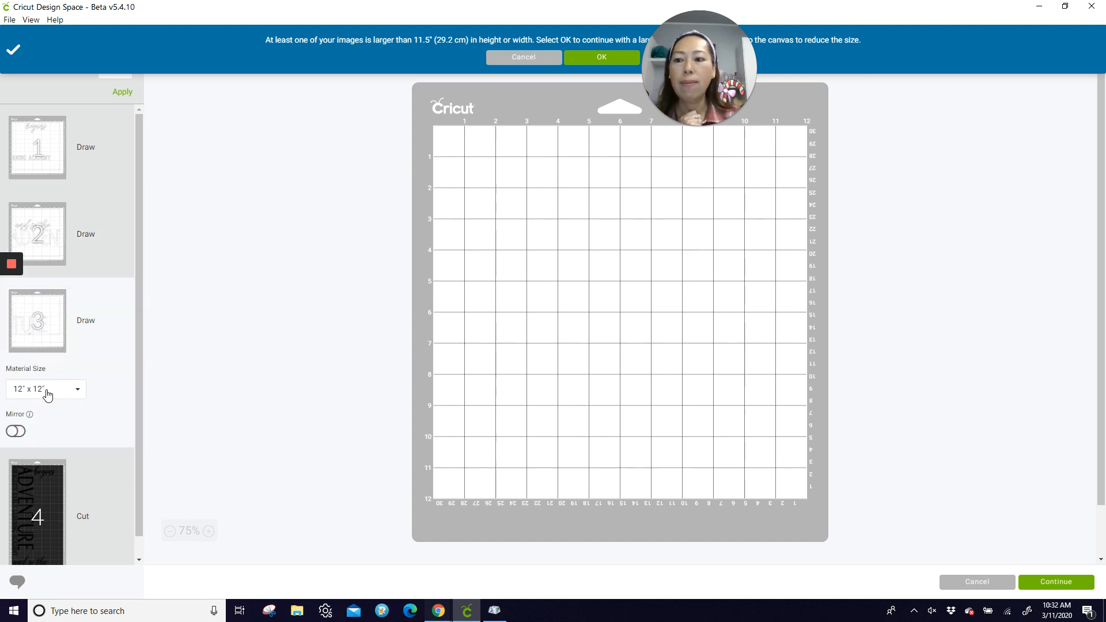
{"action": "left_click", "coordinate": [58, 486]}
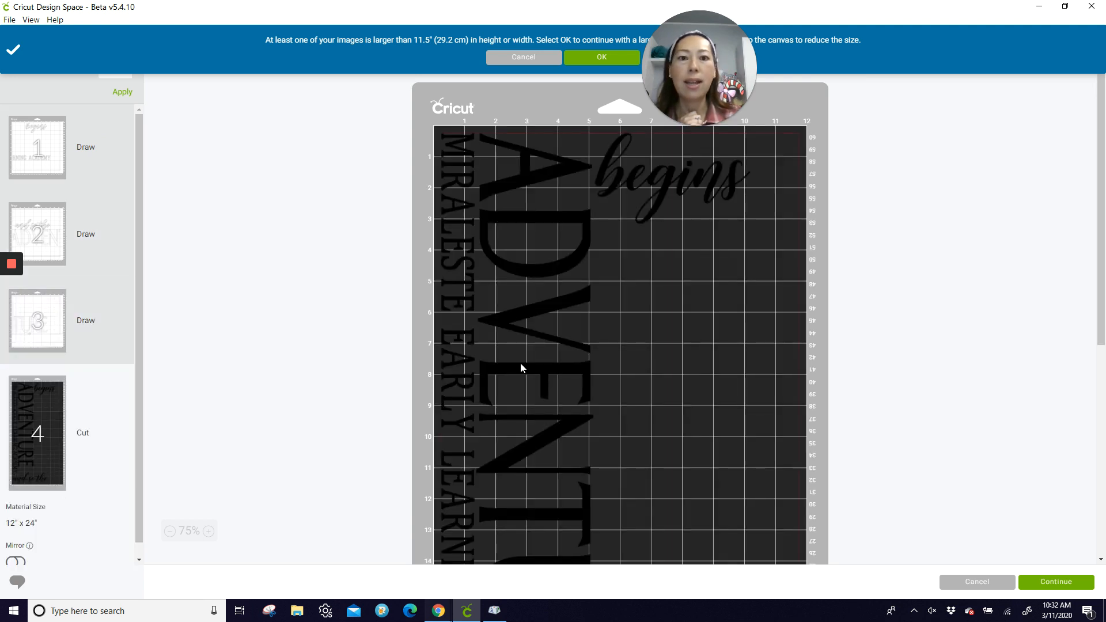
Step: On the Cut mat, nudge "and so the" toward the 24-inch end and move "begins" directly above it, near the 21-inch mark
{"action": "scroll", "coordinate": [600, 241], "scroll_direction": "down", "scroll_amount": 6}
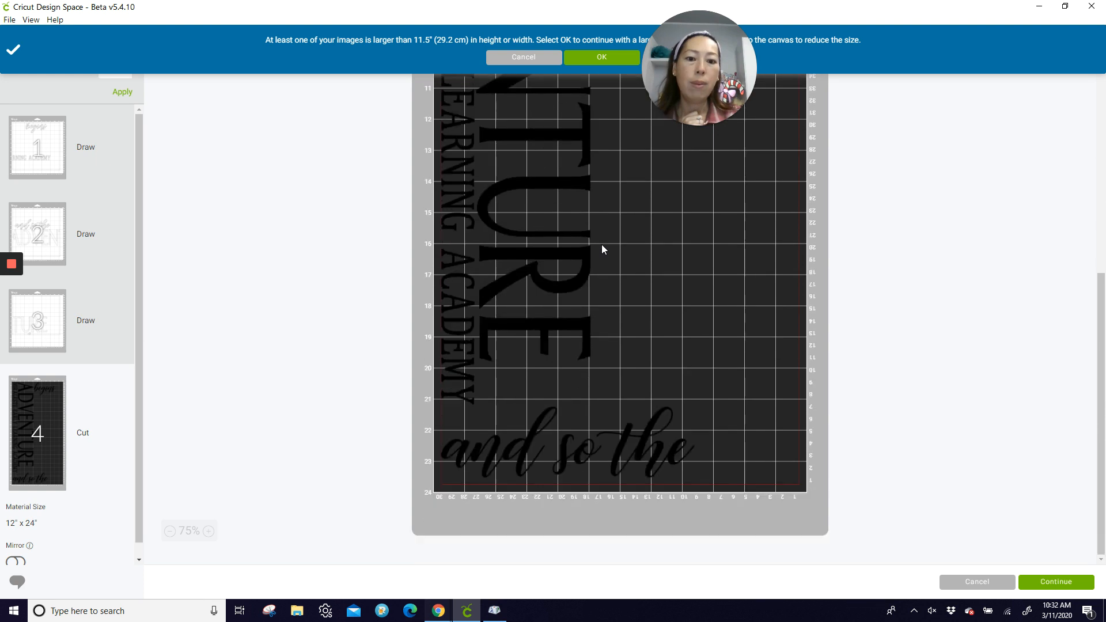
{"action": "left_click_drag", "start_coordinate": [617, 450], "coordinate": [592, 446]}
{"action": "scroll", "coordinate": [589, 440], "scroll_direction": "up", "scroll_amount": 2}
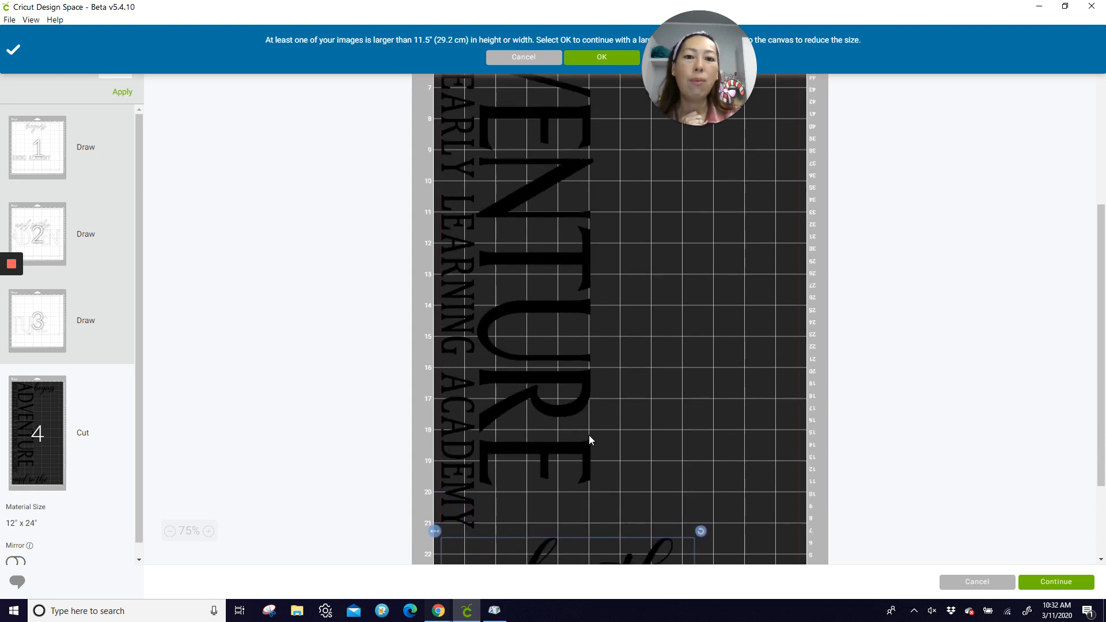
{"action": "scroll", "coordinate": [589, 436], "scroll_direction": "up", "scroll_amount": 3}
{"action": "scroll", "coordinate": [589, 435], "scroll_direction": "down", "scroll_amount": 1}
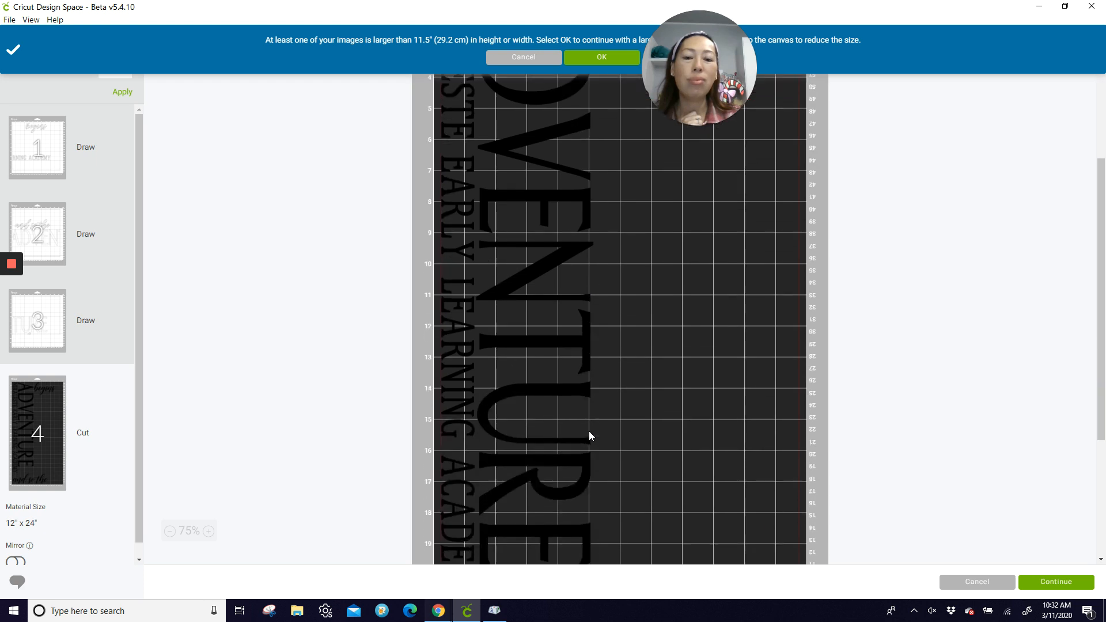
{"action": "scroll", "coordinate": [589, 429], "scroll_direction": "down", "scroll_amount": 4}
{"action": "scroll", "coordinate": [589, 425], "scroll_direction": "up", "scroll_amount": 3}
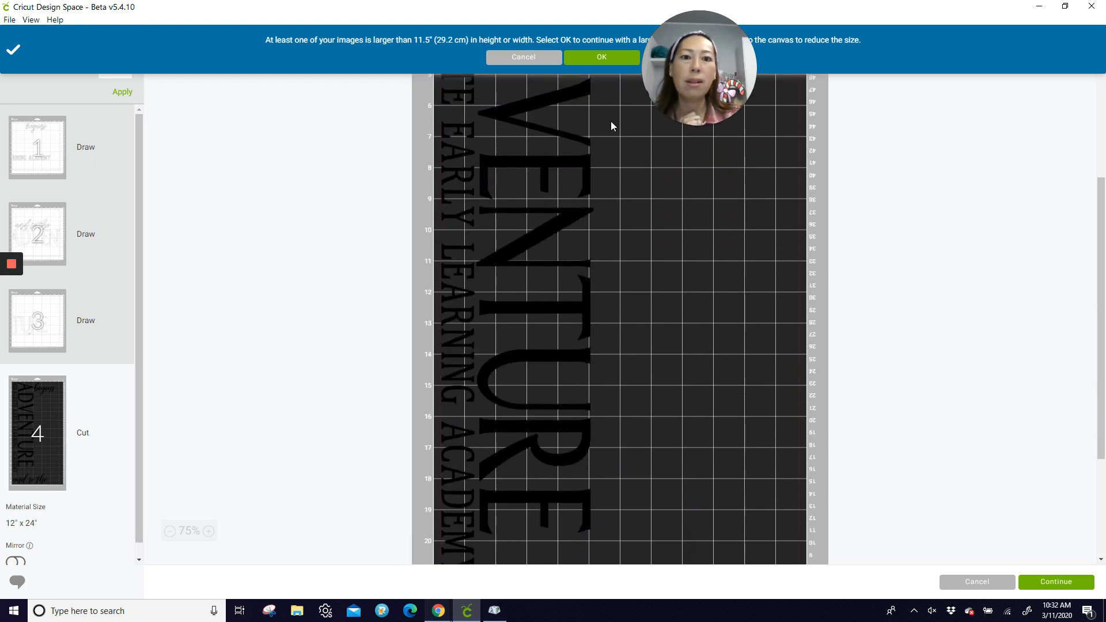
{"action": "scroll", "coordinate": [612, 127], "scroll_direction": "up", "scroll_amount": 2}
{"action": "left_click_drag", "start_coordinate": [656, 140], "coordinate": [612, 474]}
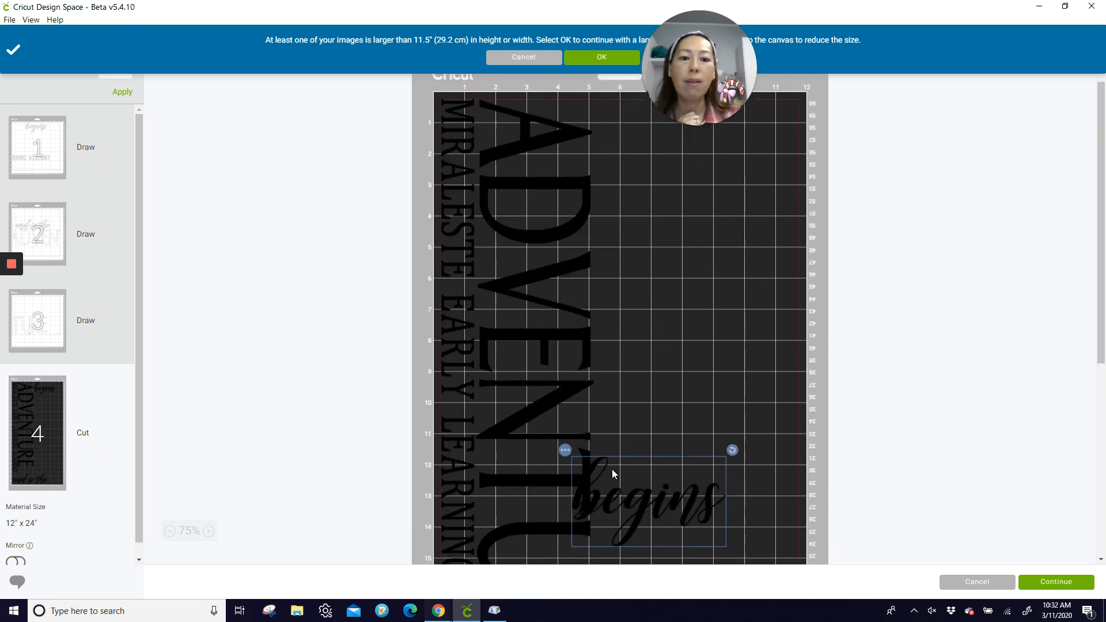
{"action": "scroll", "coordinate": [614, 438], "scroll_direction": "down", "scroll_amount": 5}
{"action": "left_click_drag", "start_coordinate": [625, 200], "coordinate": [568, 404]}
{"action": "left_click", "coordinate": [724, 282]}
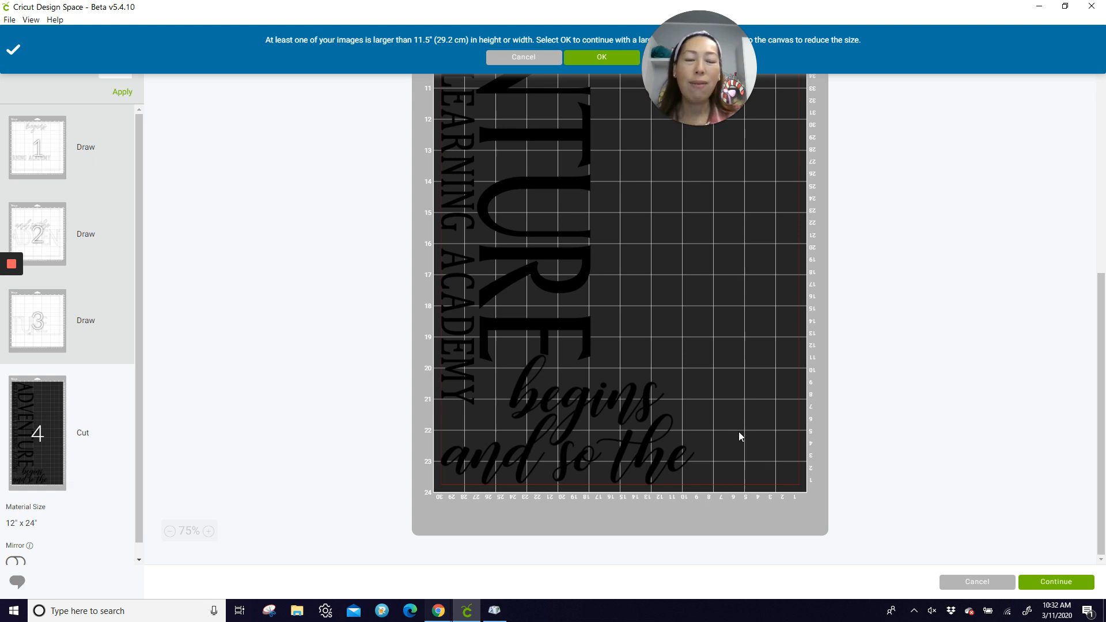
Step: Fine-tune the Cut mat spacing by shifting "and so the" slightly inward from the mat's side edge and "begins" closer to the end of "ADVENTURE"
{"action": "scroll", "coordinate": [732, 426], "scroll_direction": "up", "scroll_amount": 8}
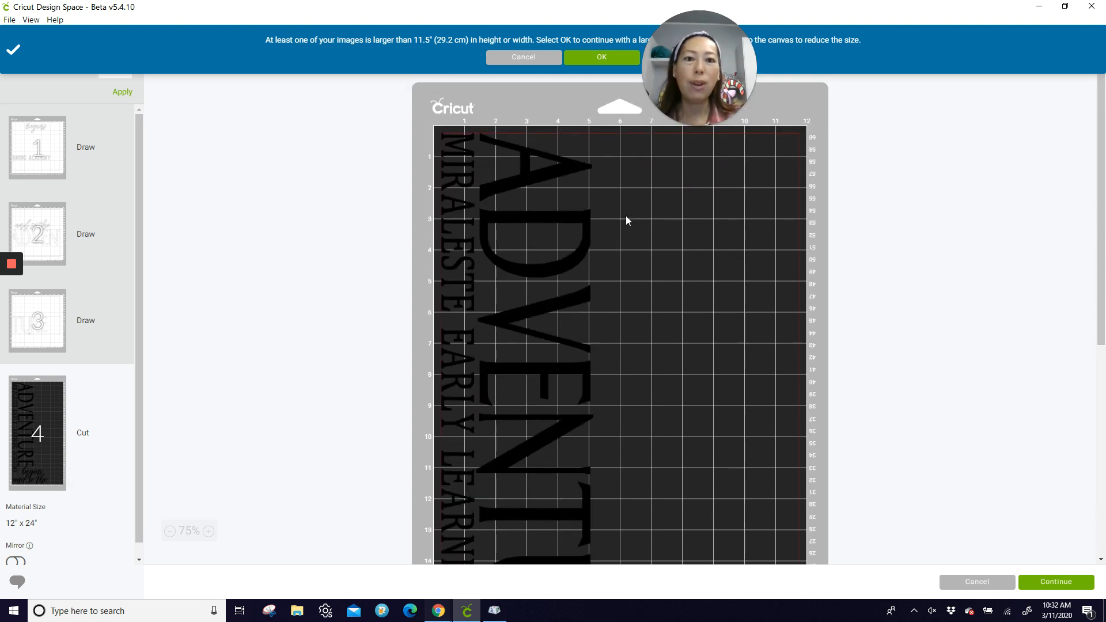
{"action": "scroll", "coordinate": [774, 455], "scroll_direction": "down", "scroll_amount": 8}
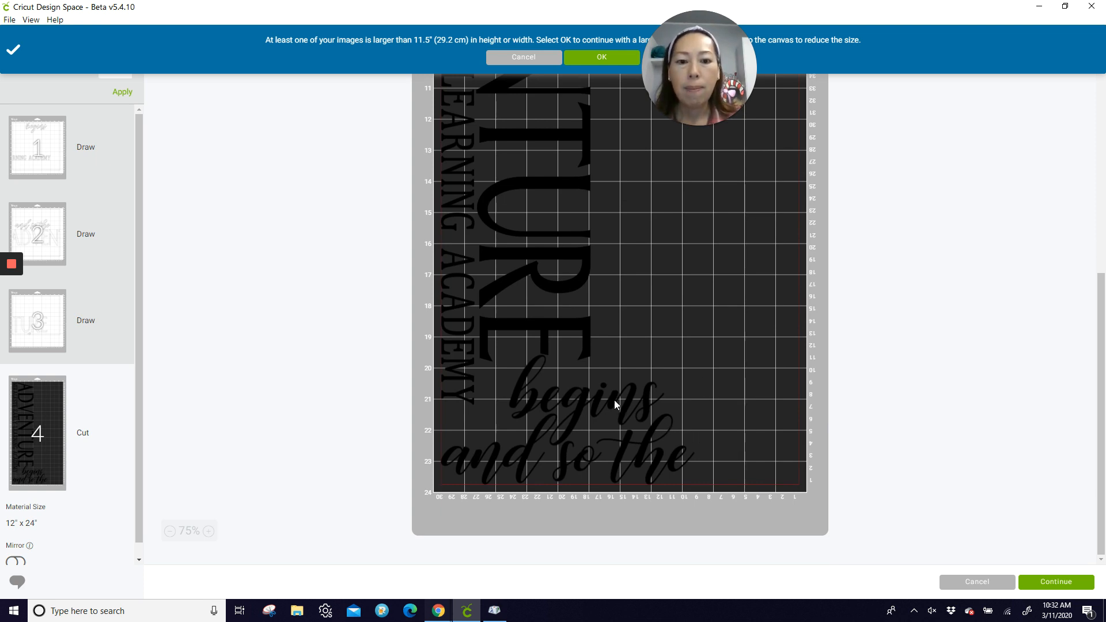
{"action": "left_click", "coordinate": [584, 459]}
{"action": "left_click_drag", "start_coordinate": [585, 459], "coordinate": [599, 462]}
{"action": "left_click_drag", "start_coordinate": [604, 413], "coordinate": [576, 388]}
{"action": "left_click", "coordinate": [772, 397]}
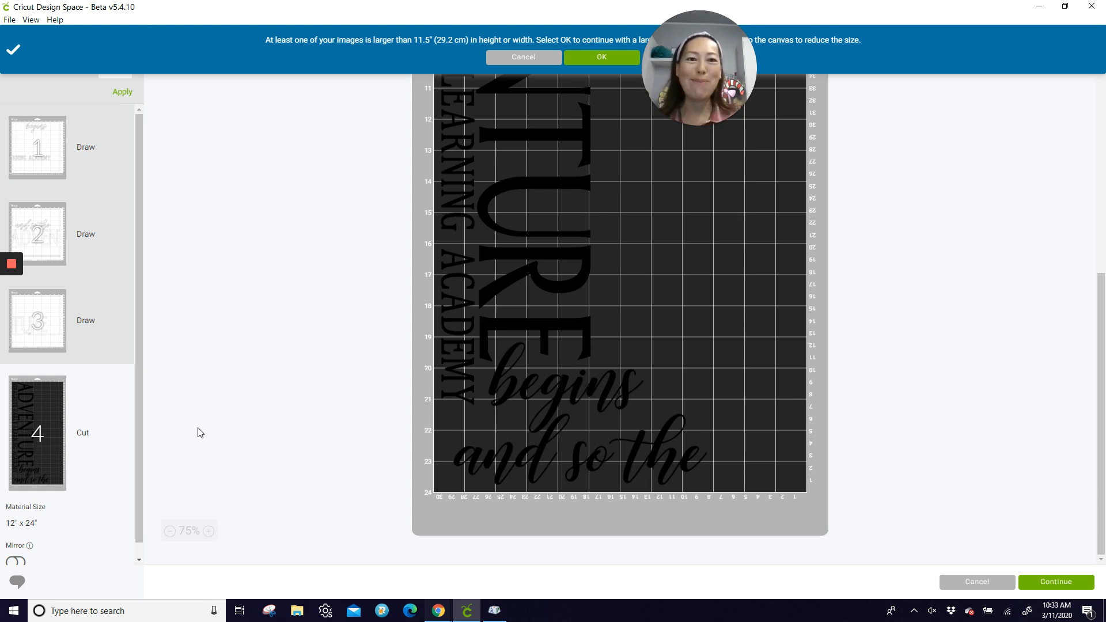
{"action": "mouse_move", "coordinate": [11, 312]}
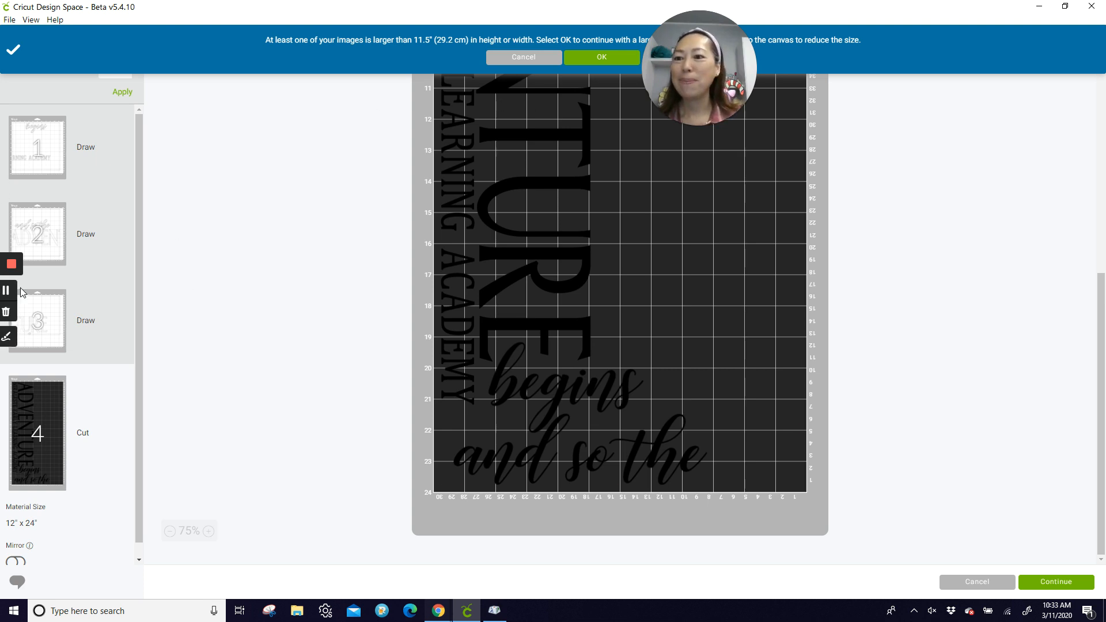